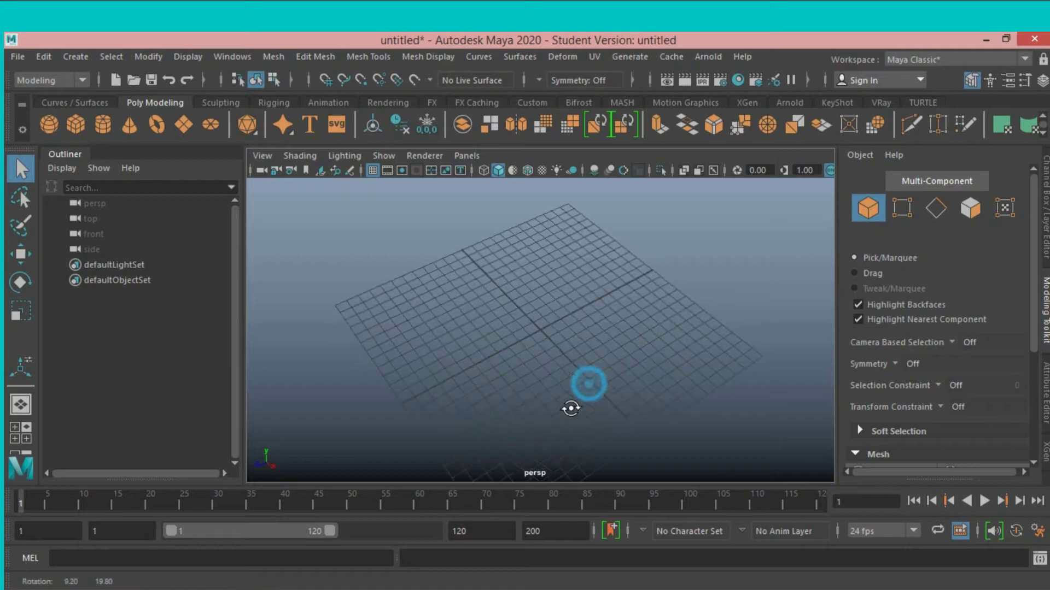
Create a polygon cube and set its width, height and depth to 2
click(83, 116)
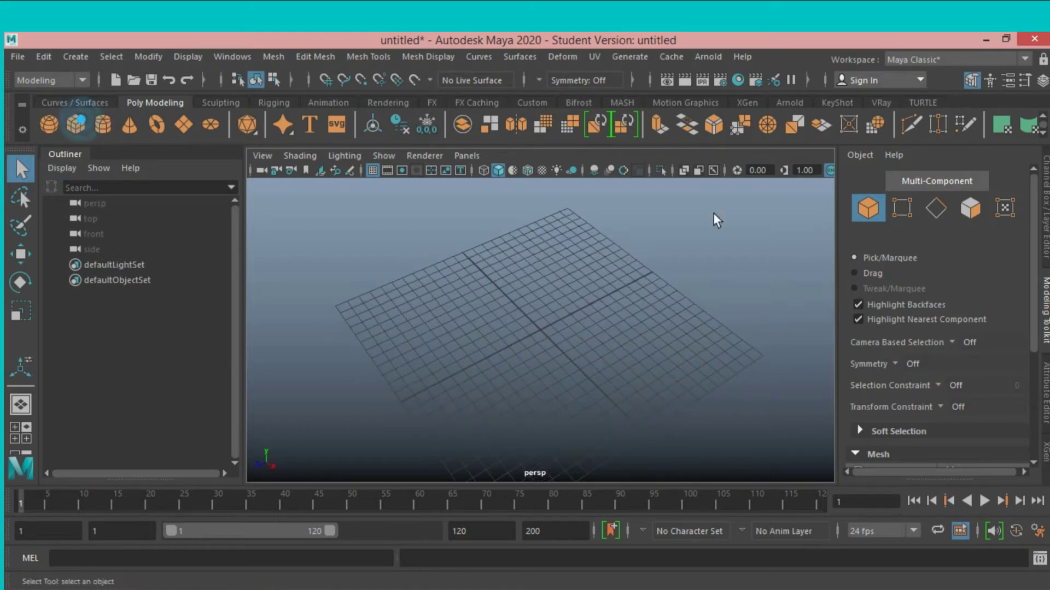
click(1044, 235)
click(916, 359)
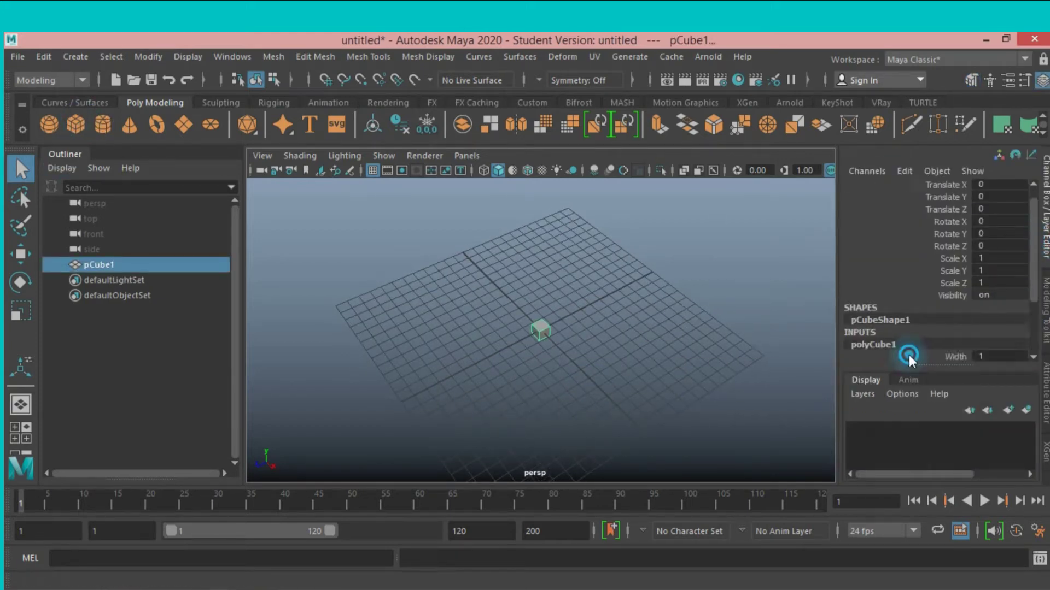
scroll(918, 328, down, 2)
click(983, 286)
drag(983, 286, 993, 310)
text(2)
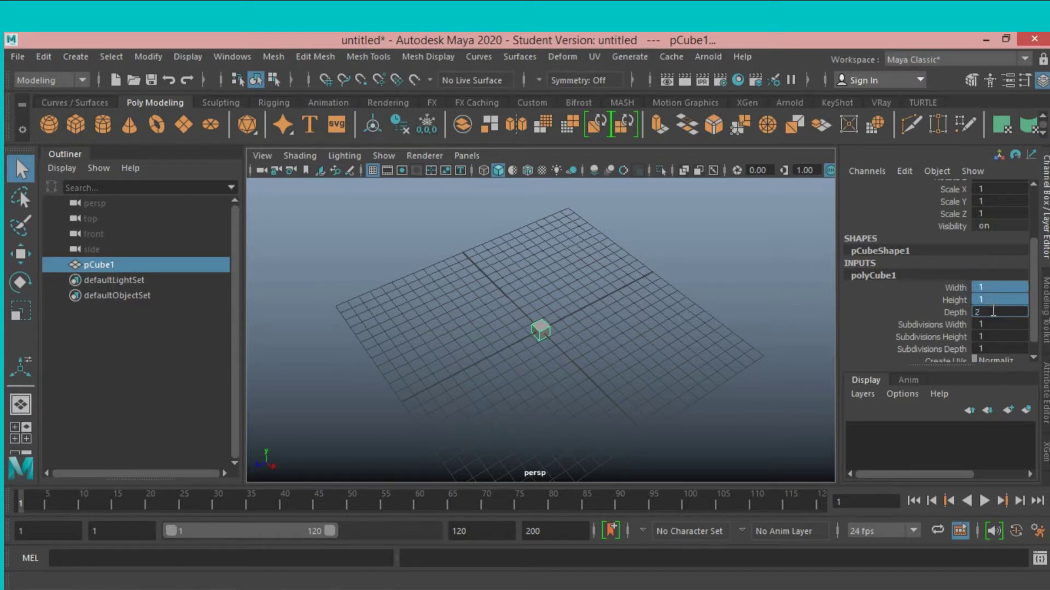
key(Return)
scroll(725, 382, up, 3)
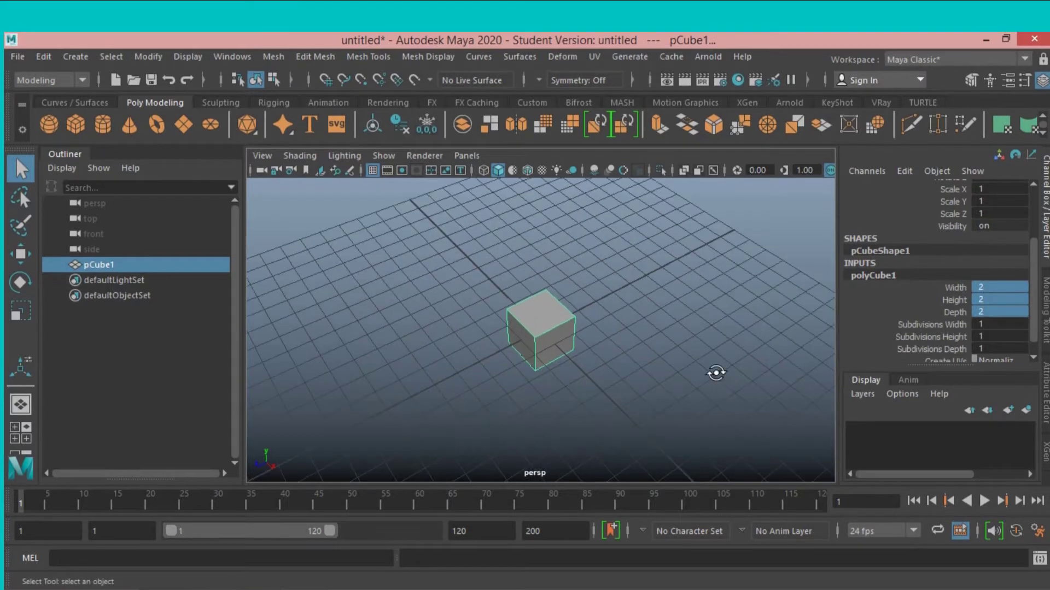
scroll(712, 368, up, 2)
Scale the cube along Z to 5.855, stretching it into a long beam
click(22, 312)
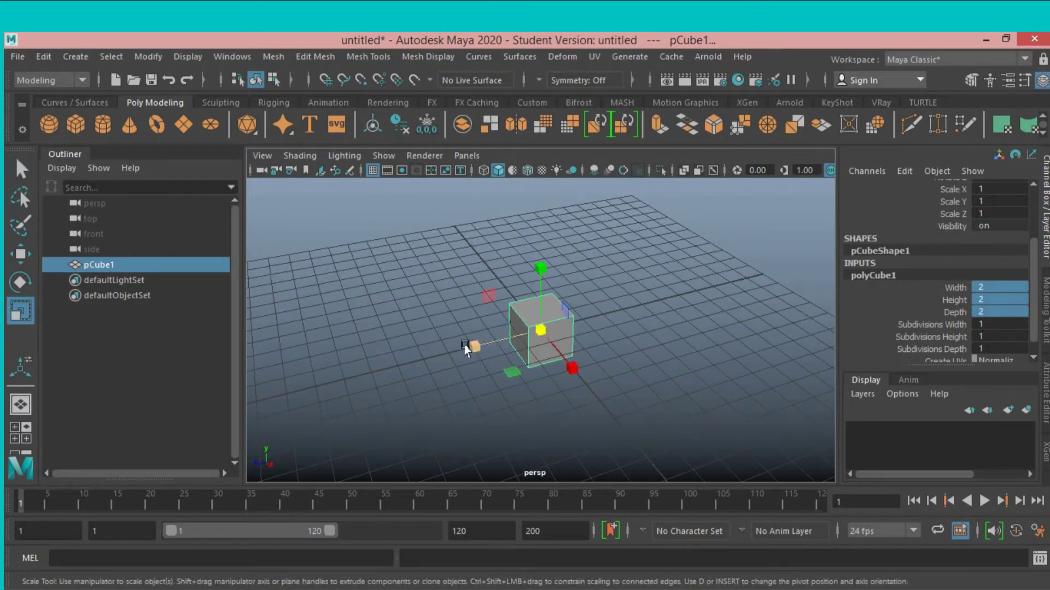
drag(469, 353, 314, 421)
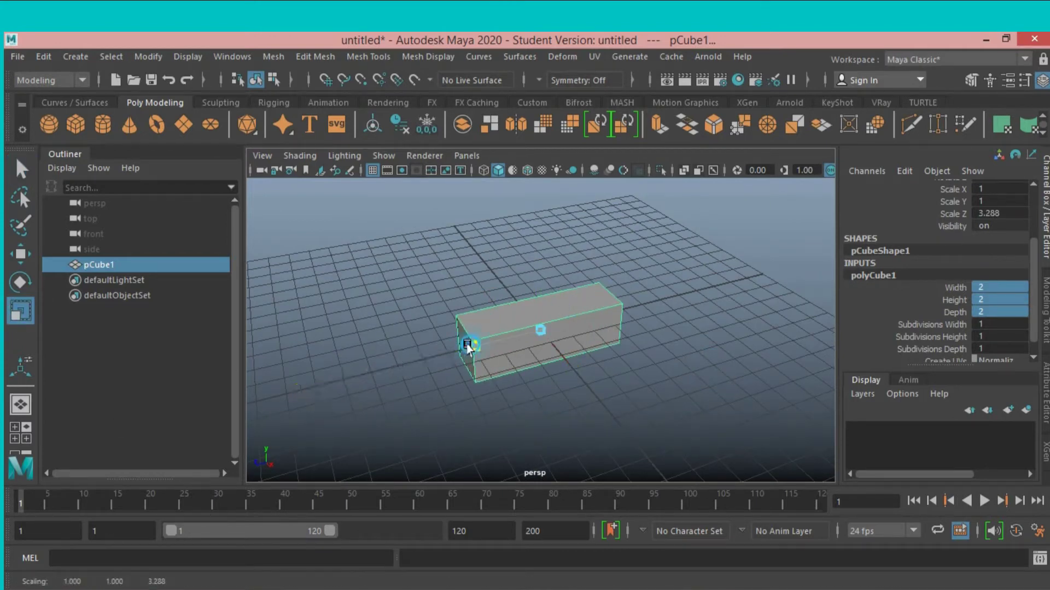
mouse_move(468, 346)
mouse_down()
mouse_move(424, 377)
mouse_move(439, 370)
mouse_move(508, 418)
mouse_move(629, 377)
mouse_move(659, 394)
mouse_move(613, 361)
mouse_move(620, 344)
mouse_move(587, 394)
mouse_move(529, 393)
mouse_up()
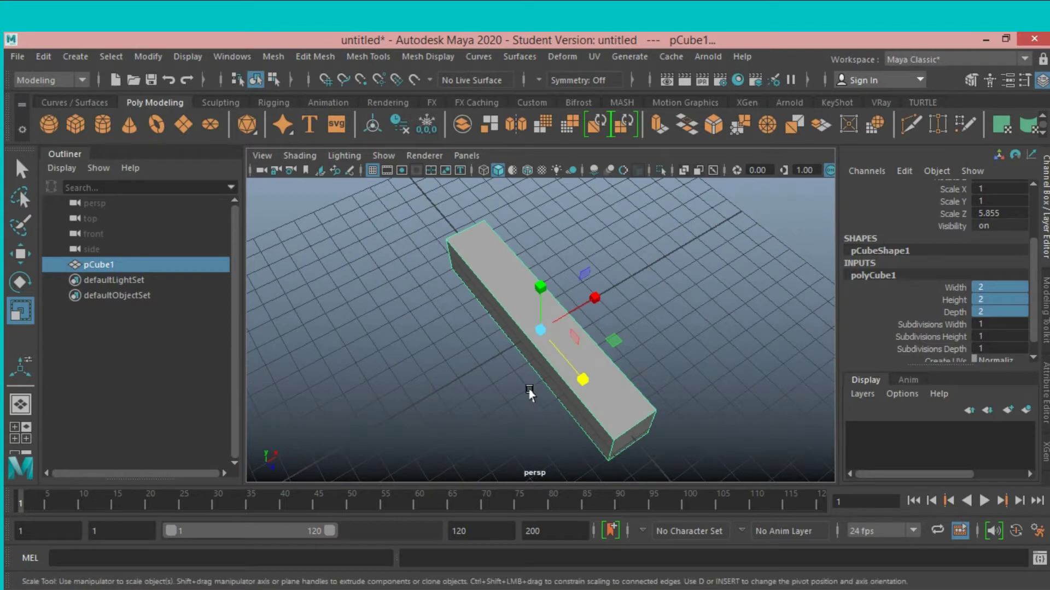
Insert edge loops near the beam's end with the Insert Edge Loop tool
click(367, 57)
click(500, 172)
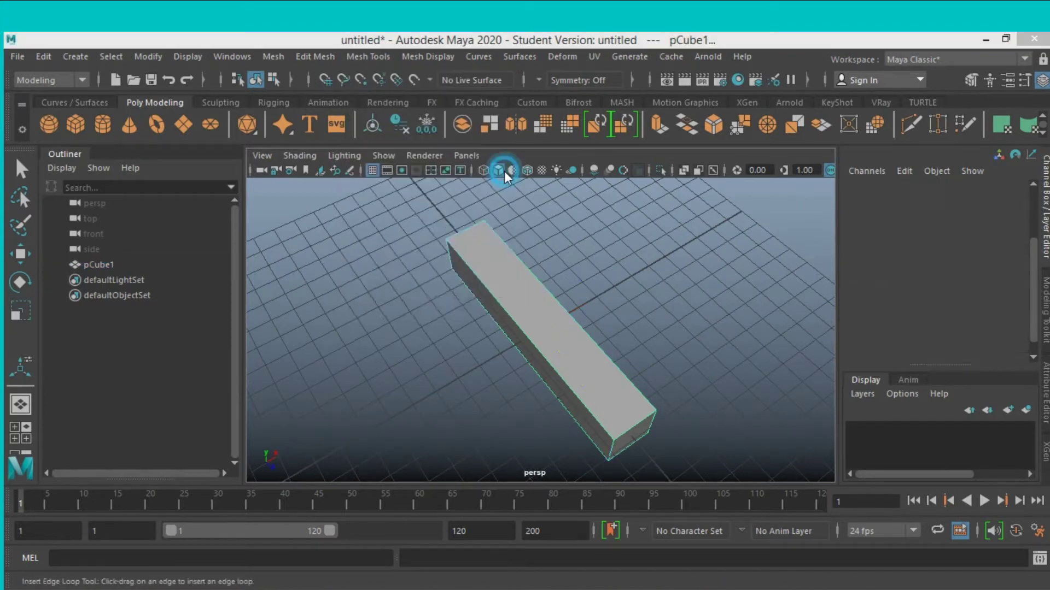
click(445, 196)
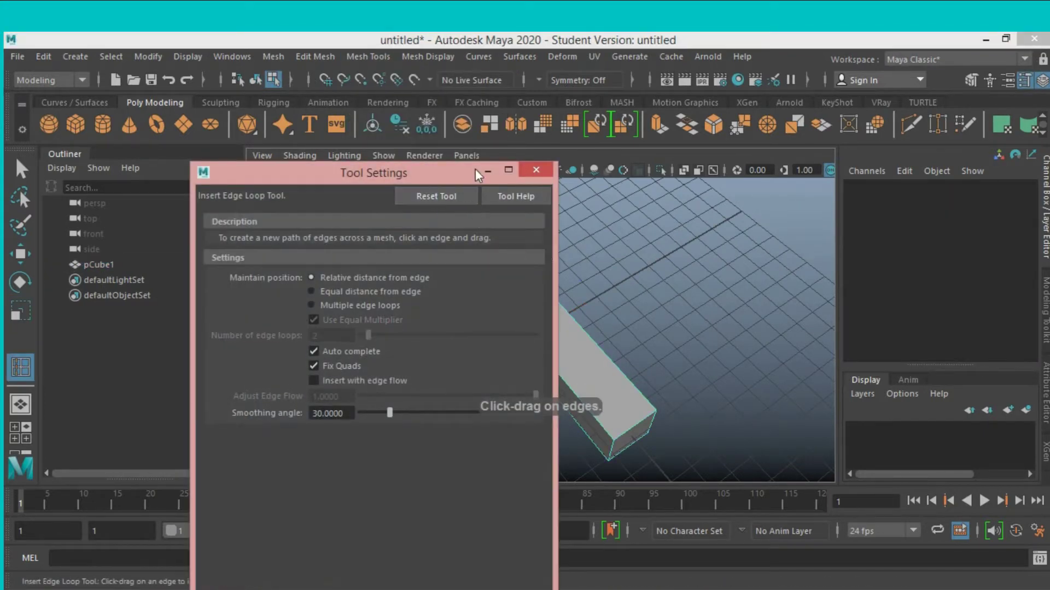
click(536, 170)
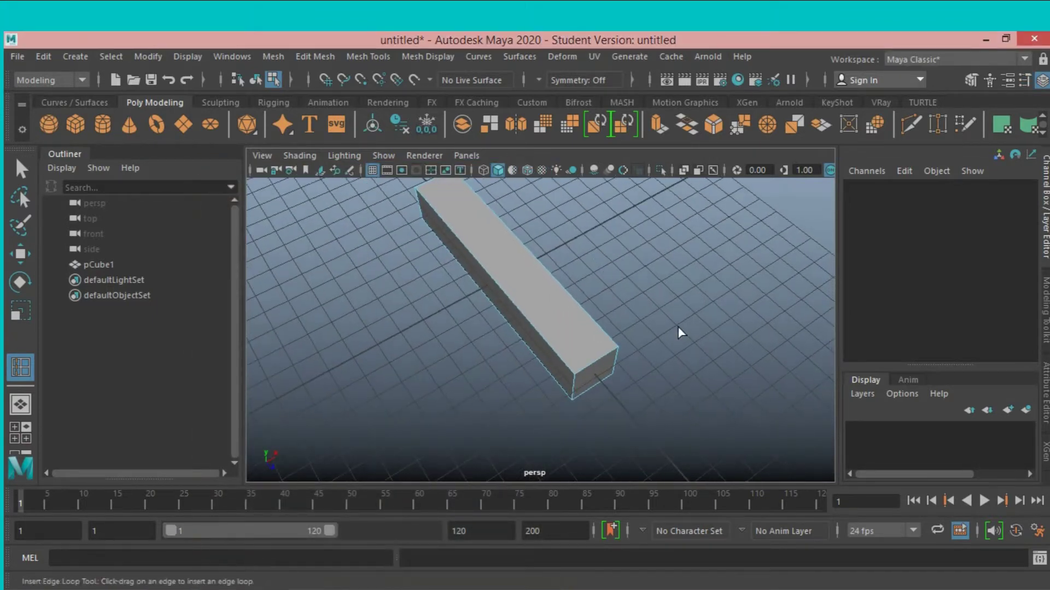
mouse_move(679, 332)
alt+mouse_down()
mouse_move(628, 288)
mouse_move(608, 301)
alt+mouse_up()
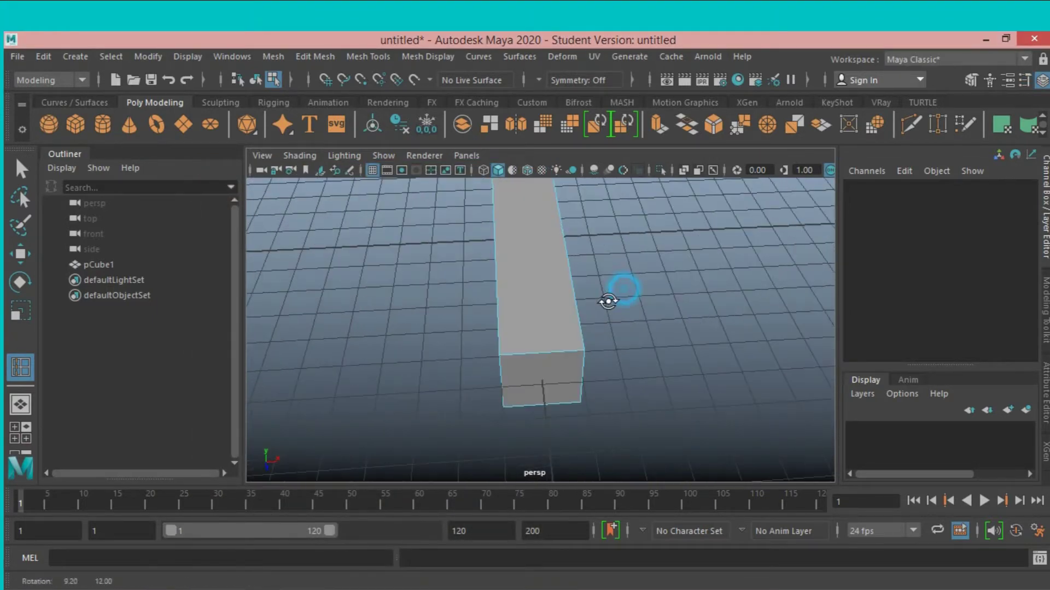
click(510, 354)
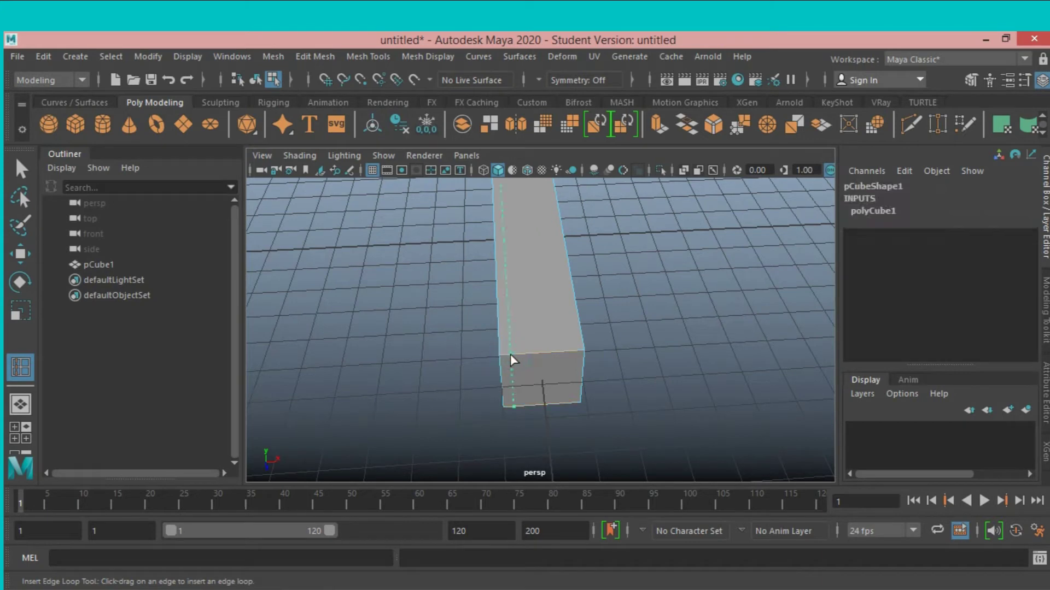
mouse_move(512, 355)
mouse_down()
mouse_move(590, 354)
mouse_move(479, 353)
mouse_move(512, 358)
mouse_move(420, 308)
mouse_move(444, 300)
mouse_up()
click(573, 354)
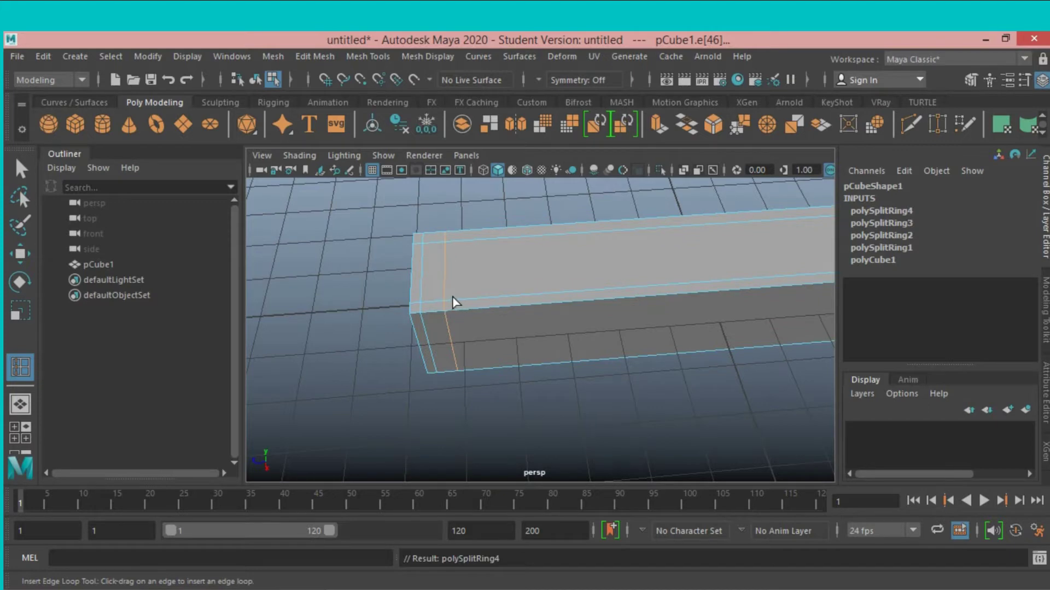
Set Multiple edge loops to 1 and insert a single loop across the beam
double_click(21, 367)
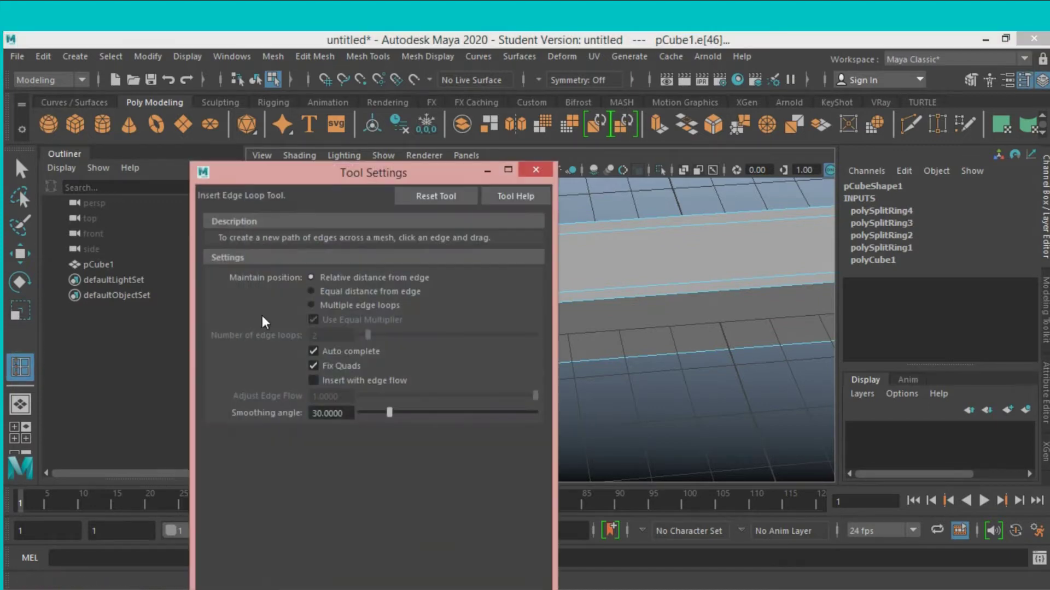
click(312, 304)
click(362, 337)
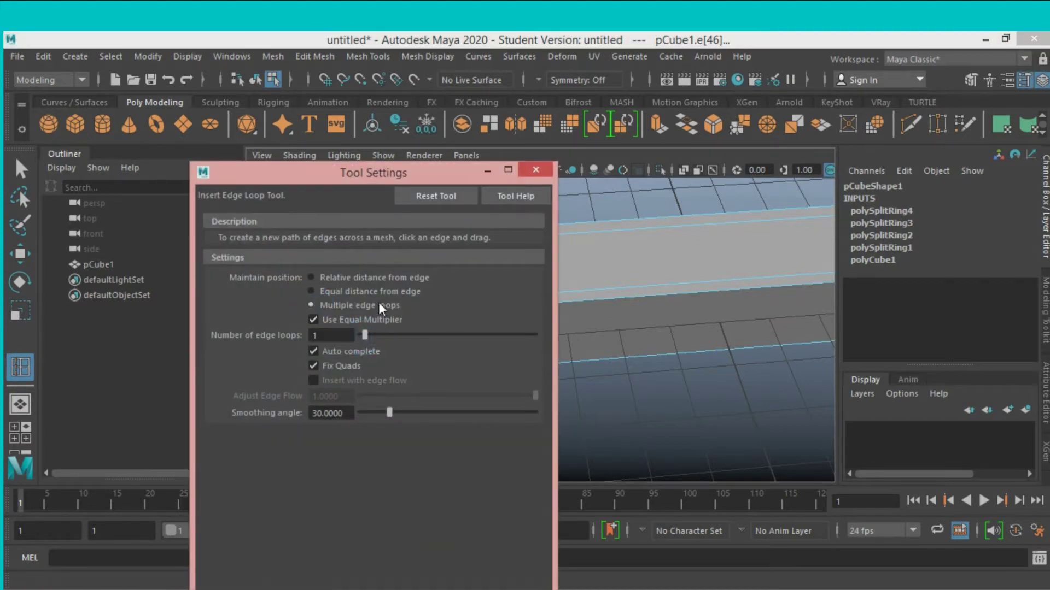
click(528, 169)
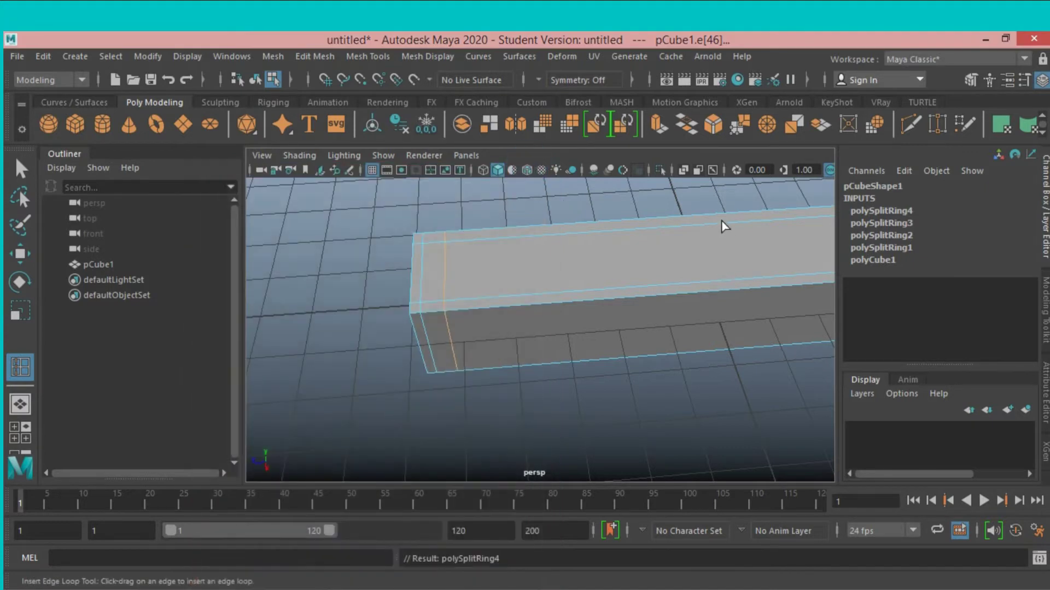
click(724, 225)
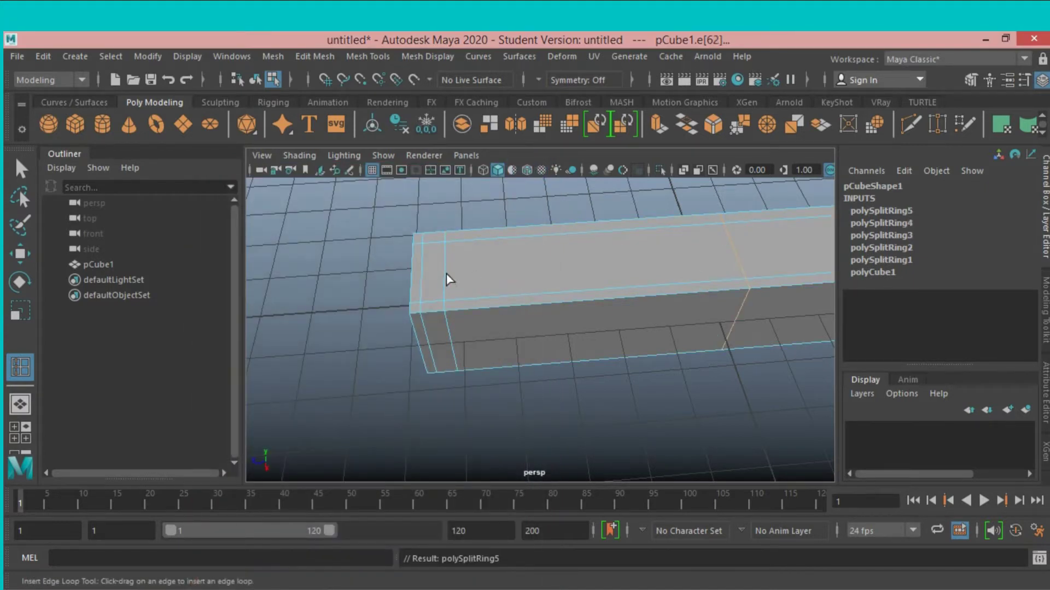
Switch to vertex mode and zoom the maximized top view onto the beam's end
key(q)
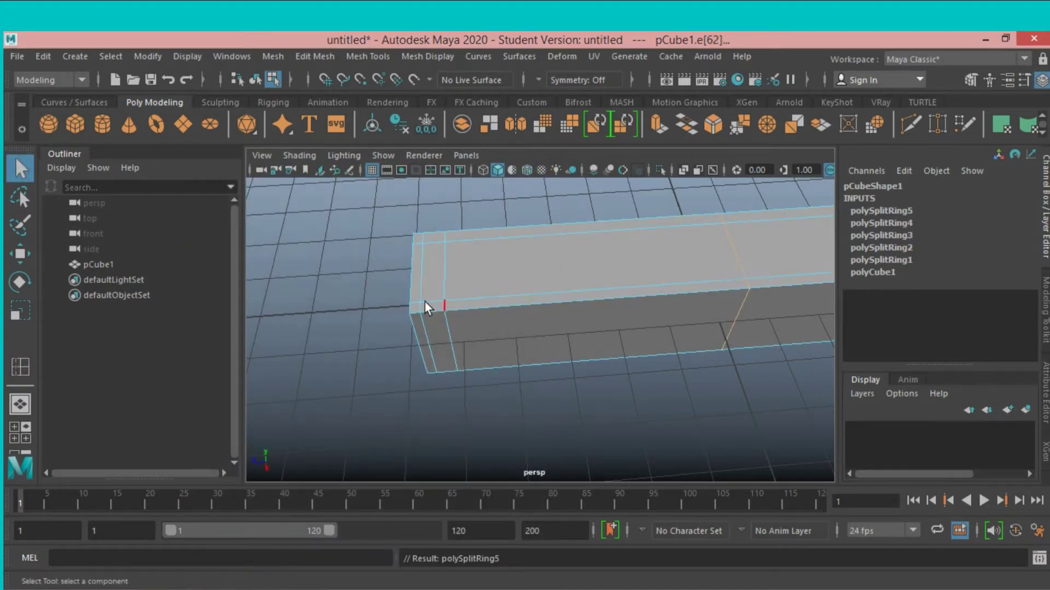
alt+drag(425, 307, 494, 326)
click(971, 79)
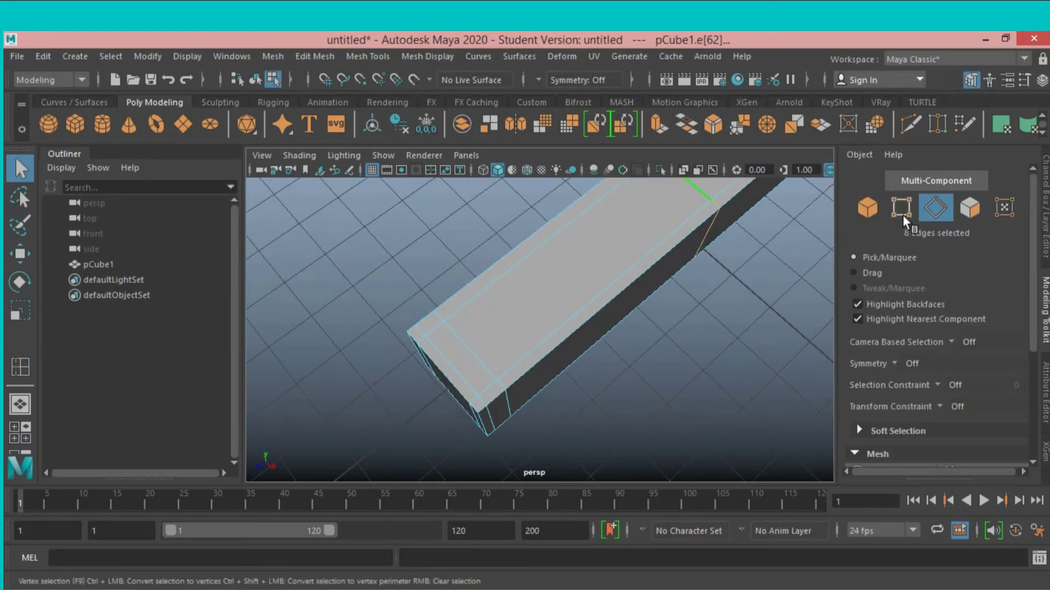
click(902, 216)
key(space)
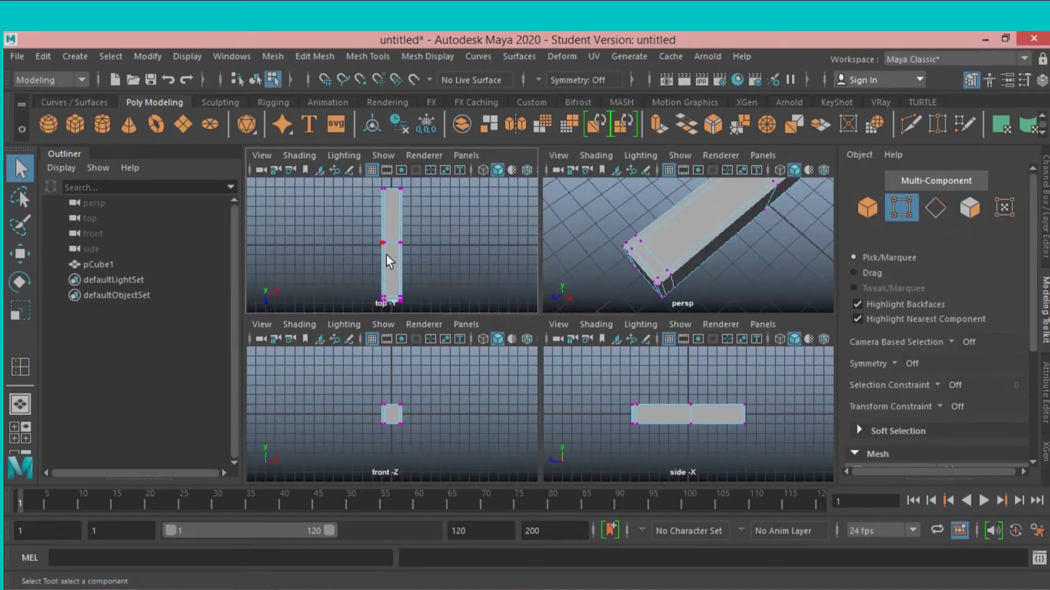
key(space)
scroll(405, 302, up, 5)
alt+middle_drag(441, 336, 410, 229)
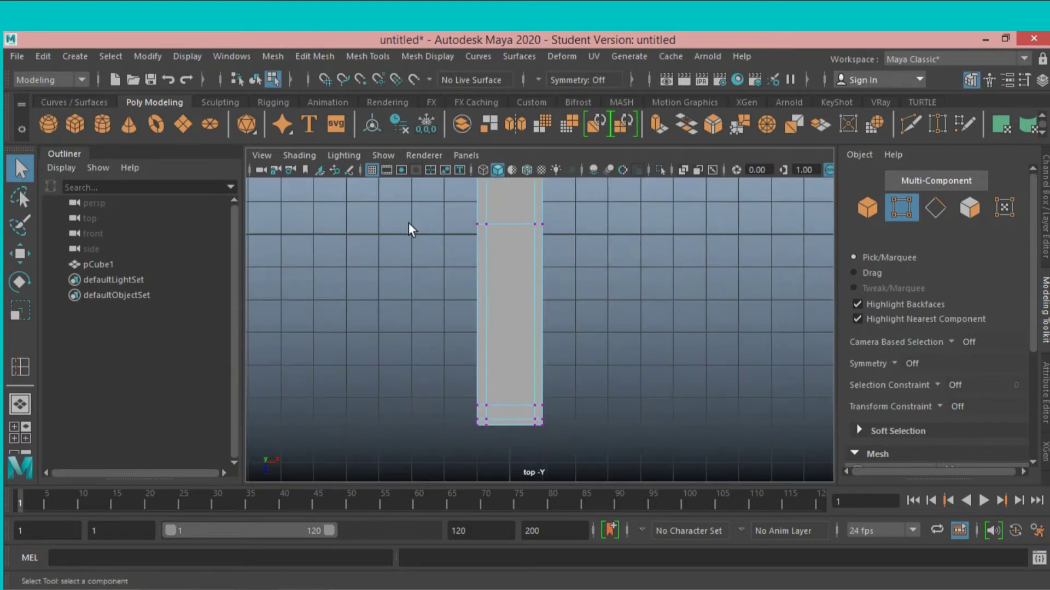
scroll(480, 323, up, 1)
alt+middle_drag(481, 323, 492, 260)
scroll(528, 305, up, 1)
scroll(528, 305, up, 2)
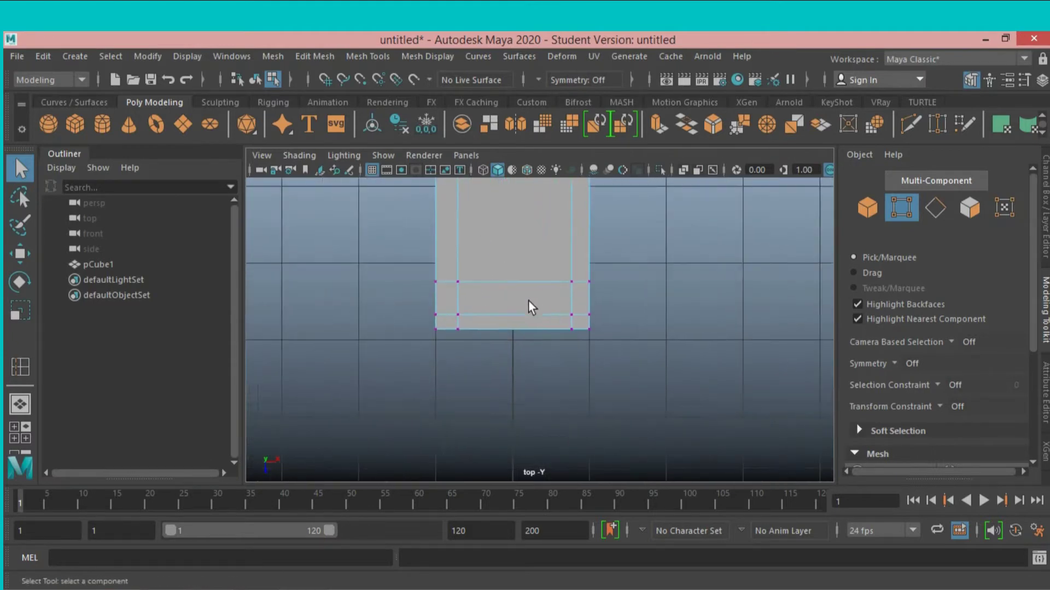
scroll(529, 302, up, 1)
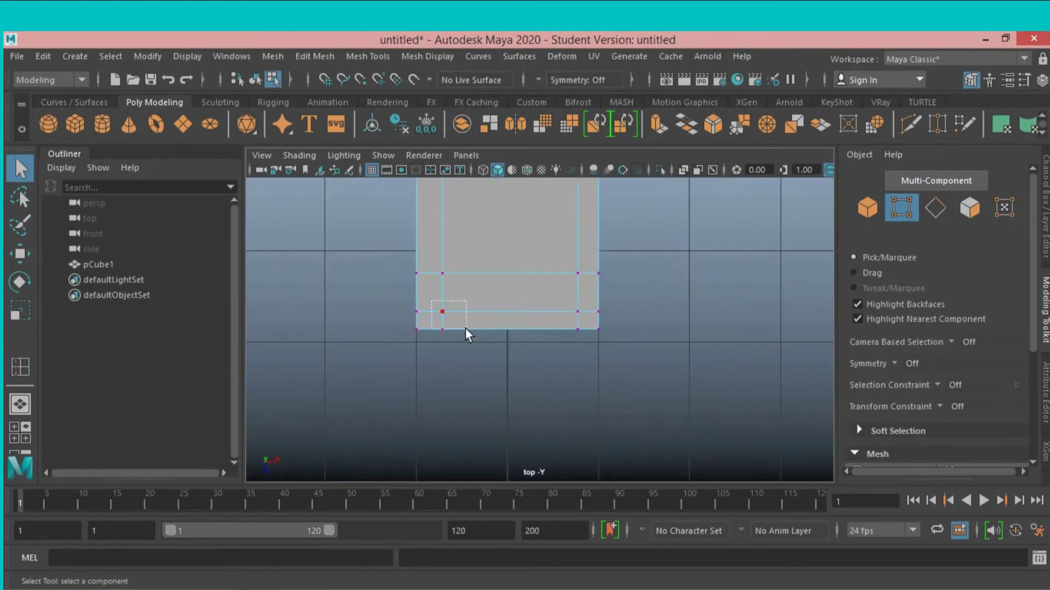
Scale four end vertices inward toward the centre to angle the corner edges
drag(464, 329, 465, 324)
click(491, 366)
click(431, 297)
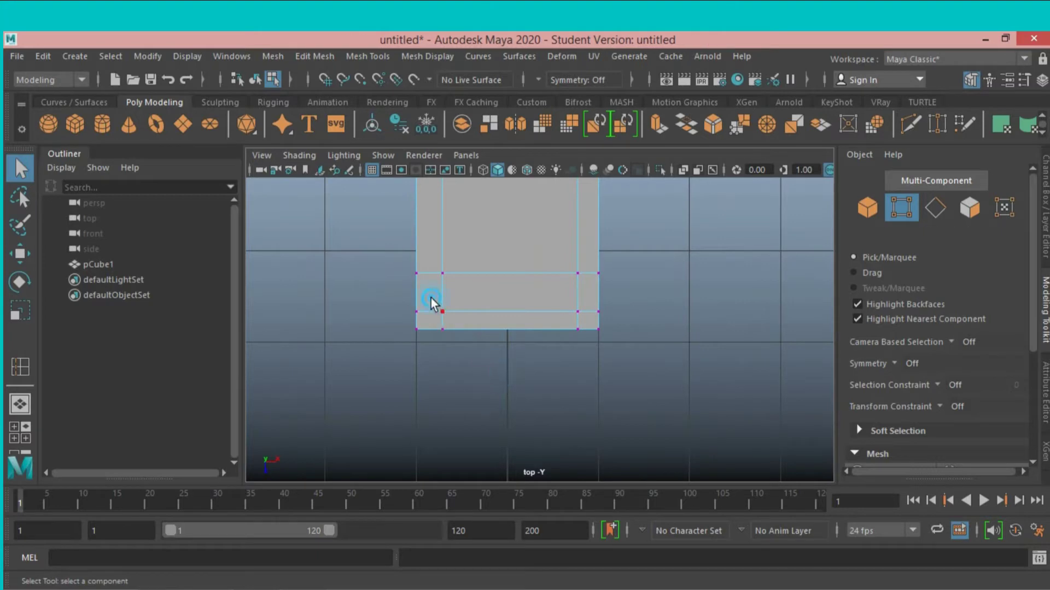
shift+click(457, 321)
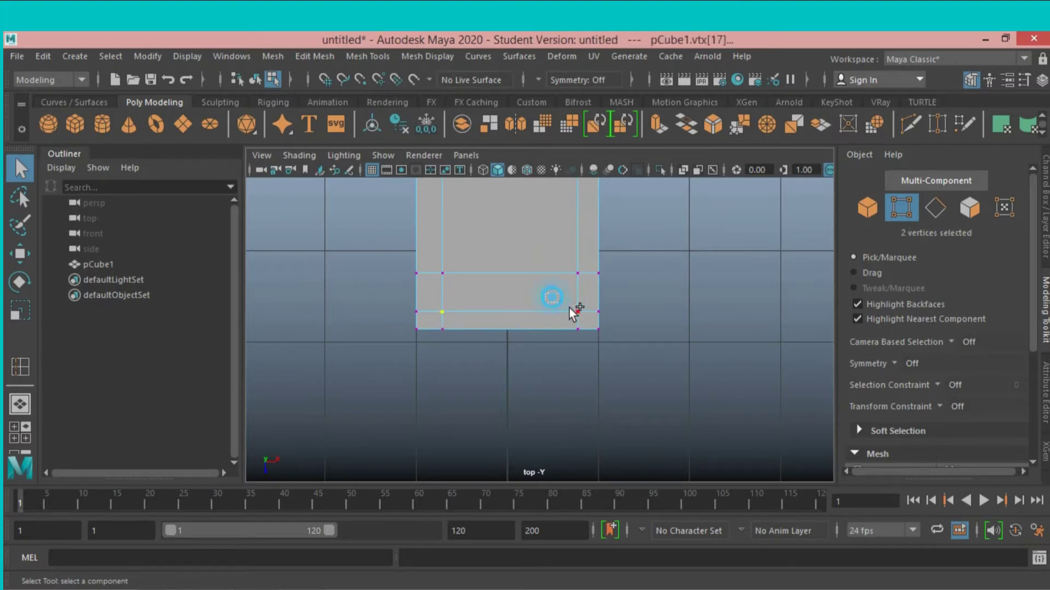
shift+drag(582, 316, 576, 311)
click(20, 310)
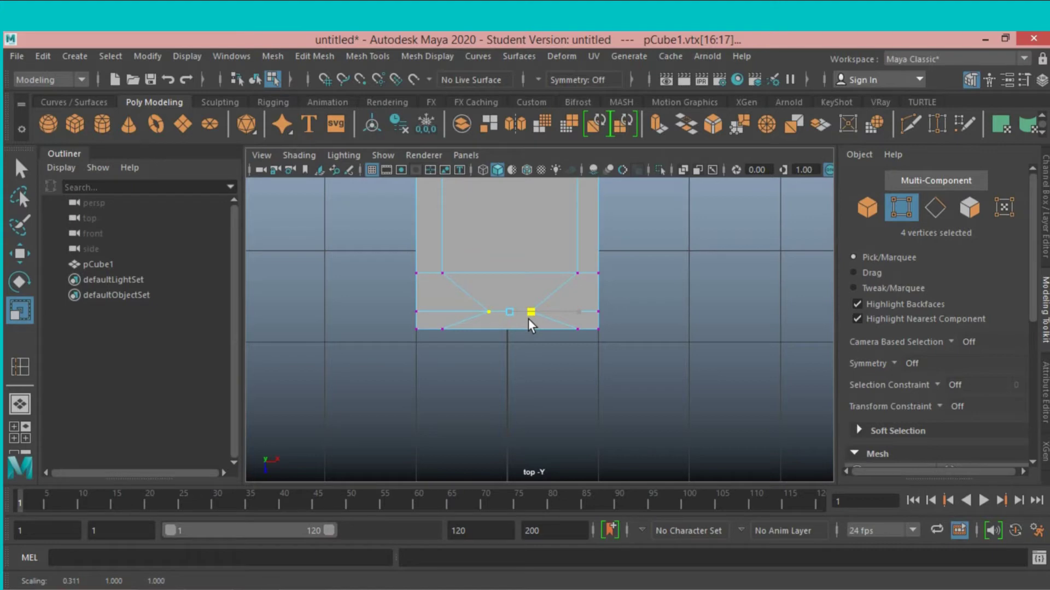
drag(527, 319, 527, 318)
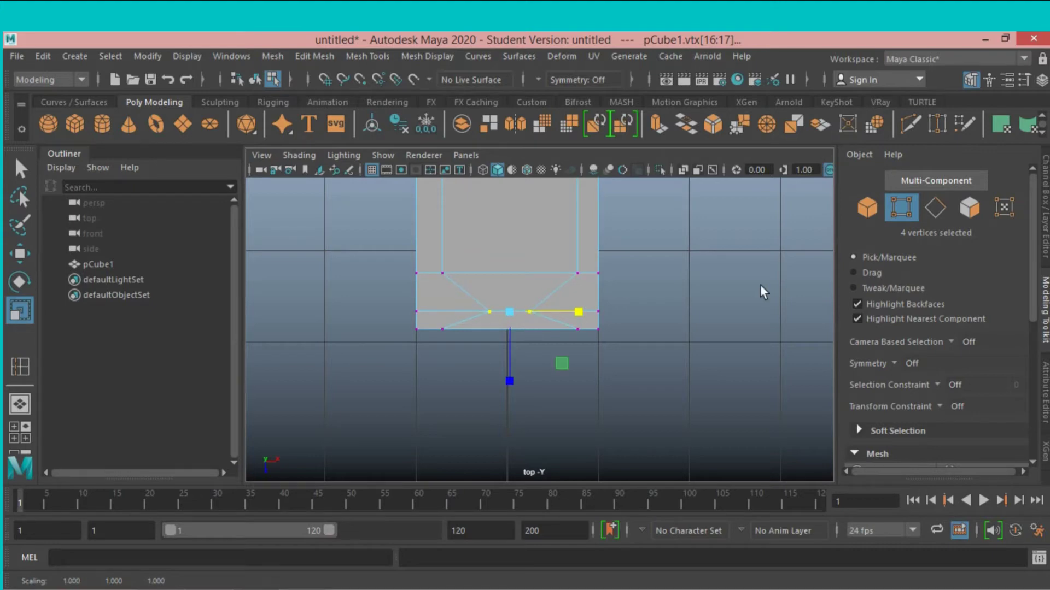
Return to the Select tool in Object mode and zoom out
click(17, 169)
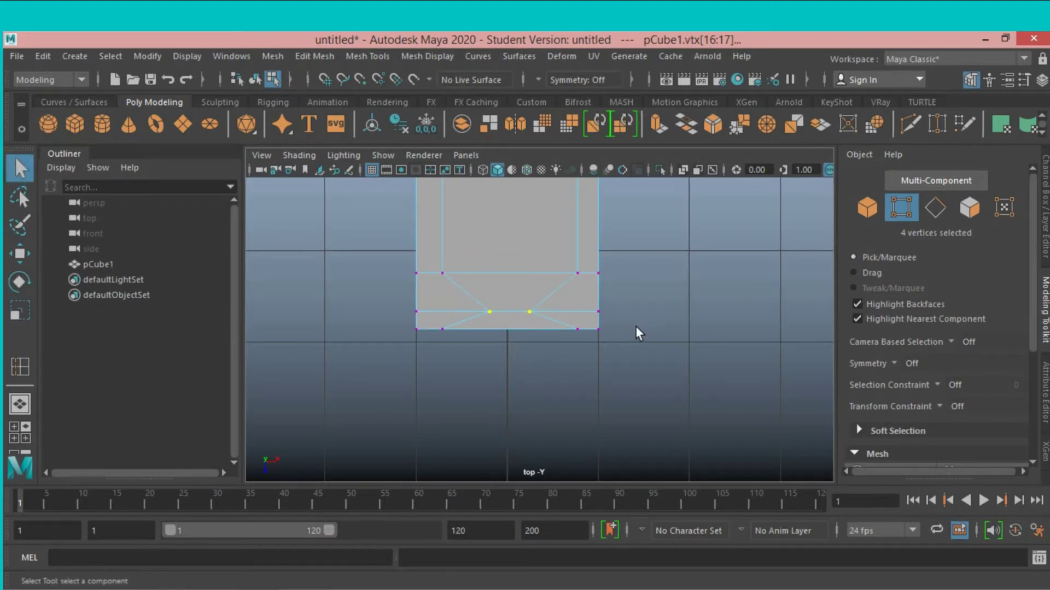
click(969, 208)
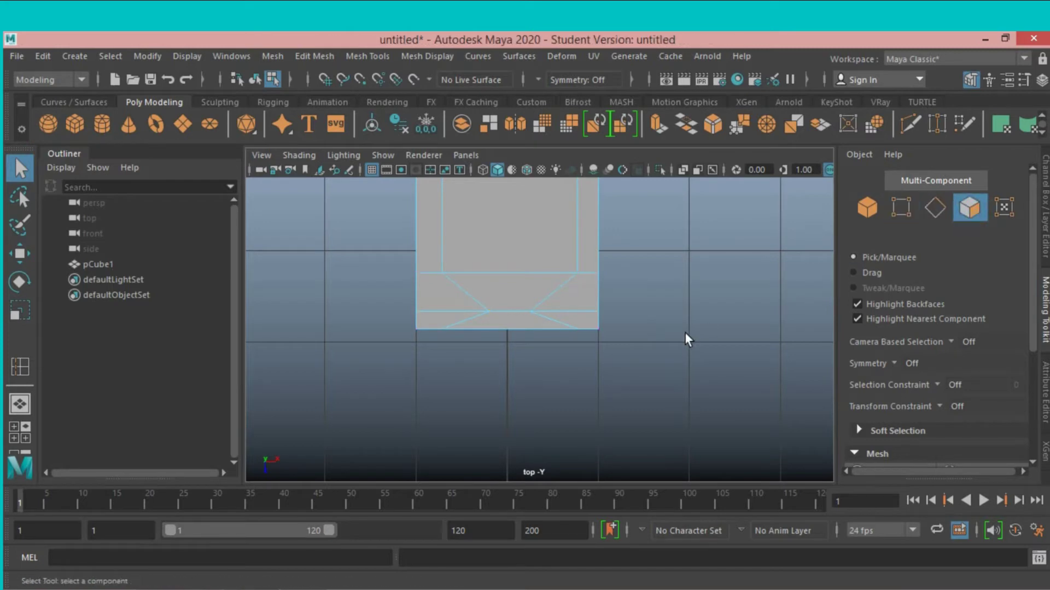
scroll(684, 333, down, 5)
scroll(684, 333, down, 2)
Delete the faces of the beam's upper half
alt+middle_drag(679, 328, 663, 391)
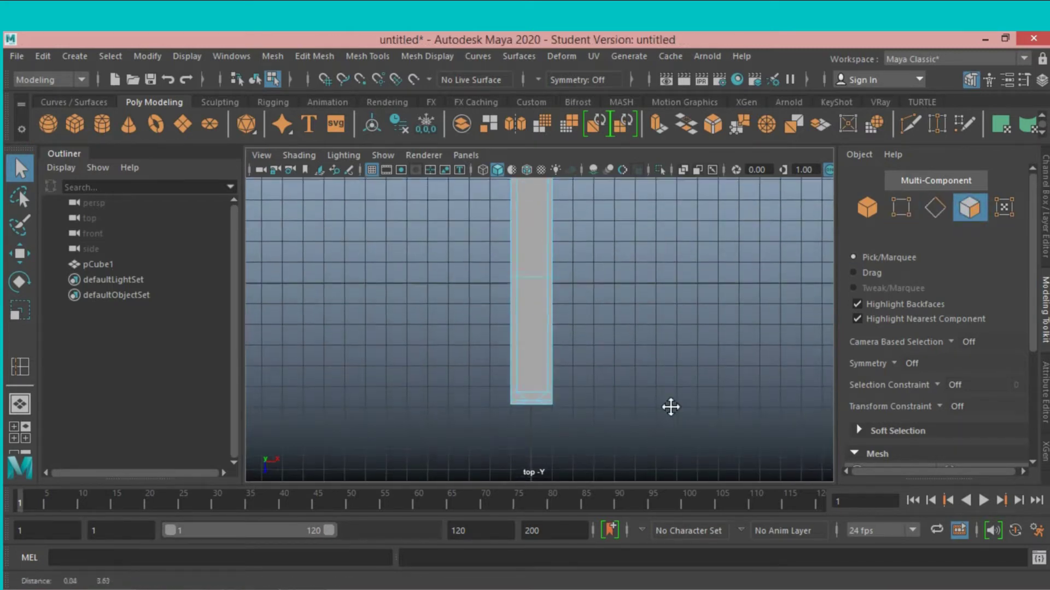
drag(421, 224, 678, 258)
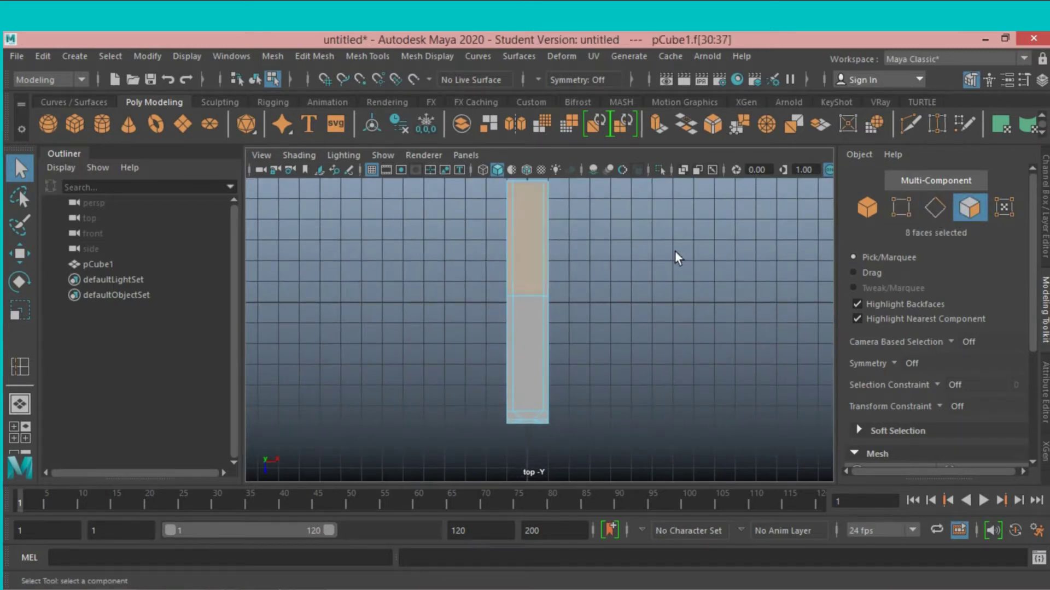
key(Delete)
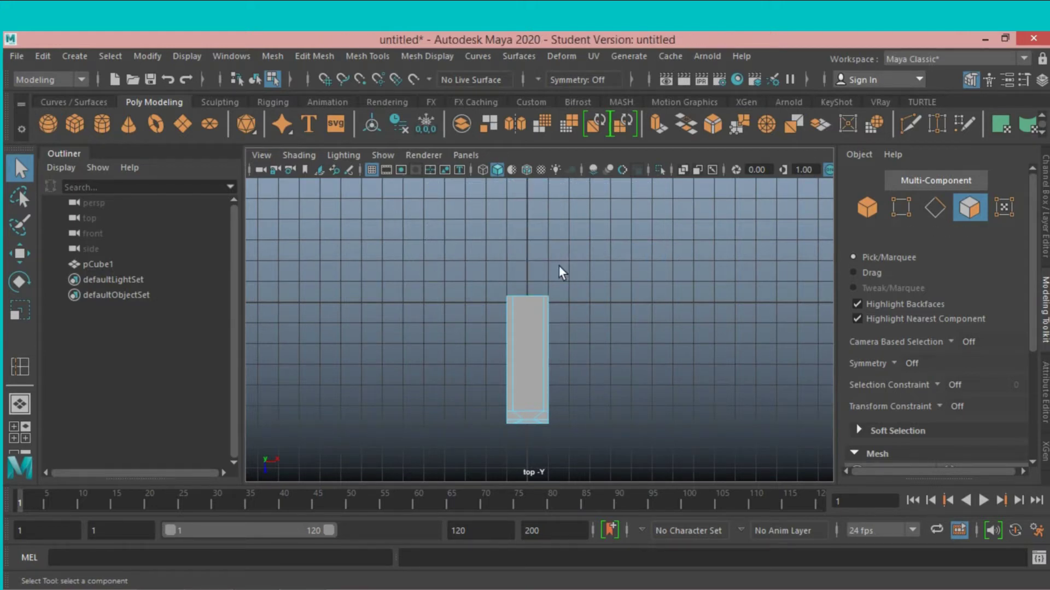
Insert an edge loop lengthwise down the beam's centre
double_click(26, 373)
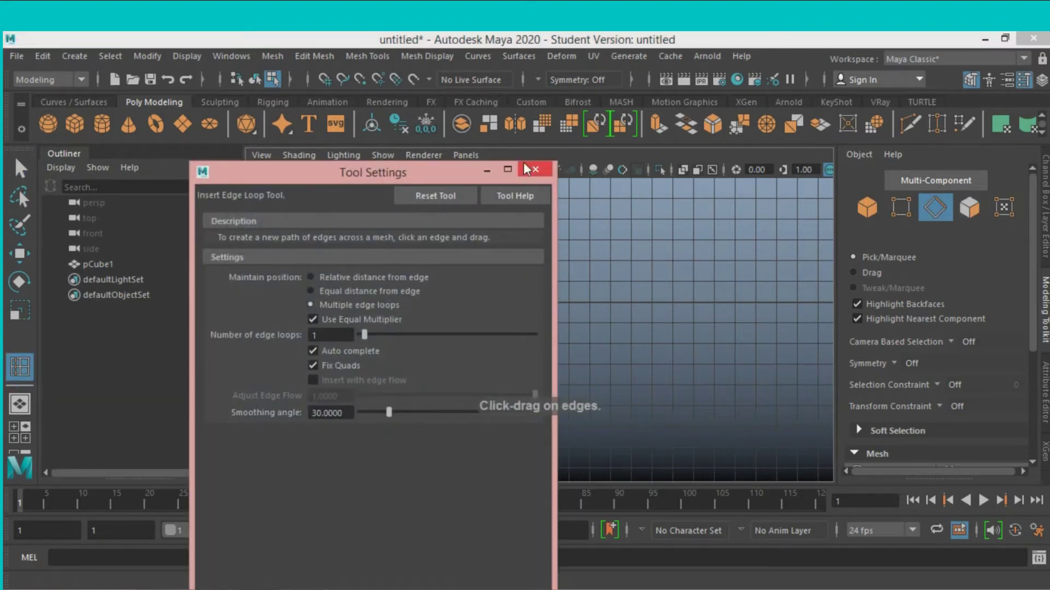
click(523, 164)
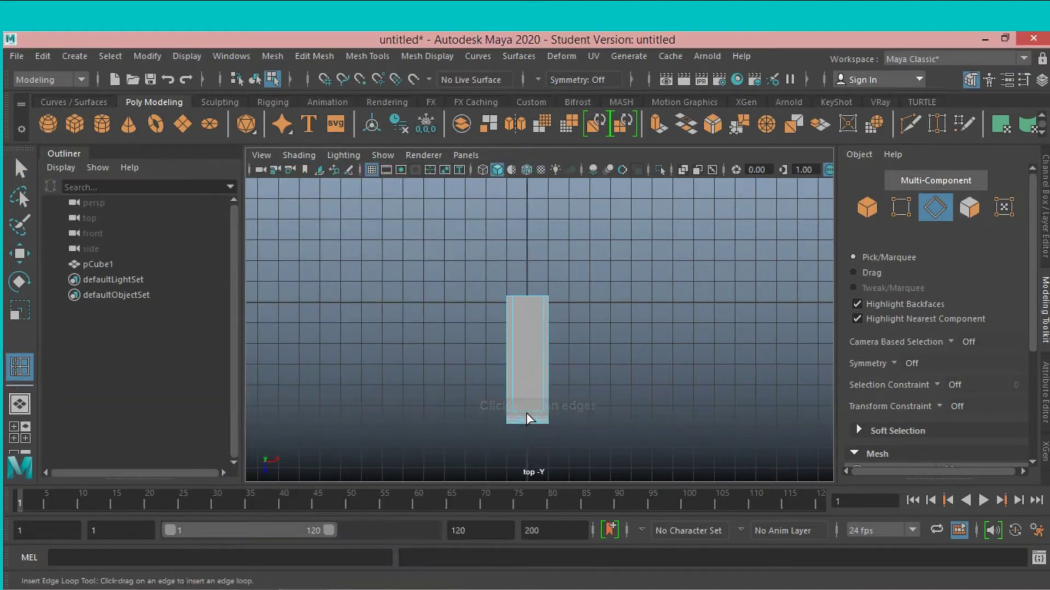
click(527, 416)
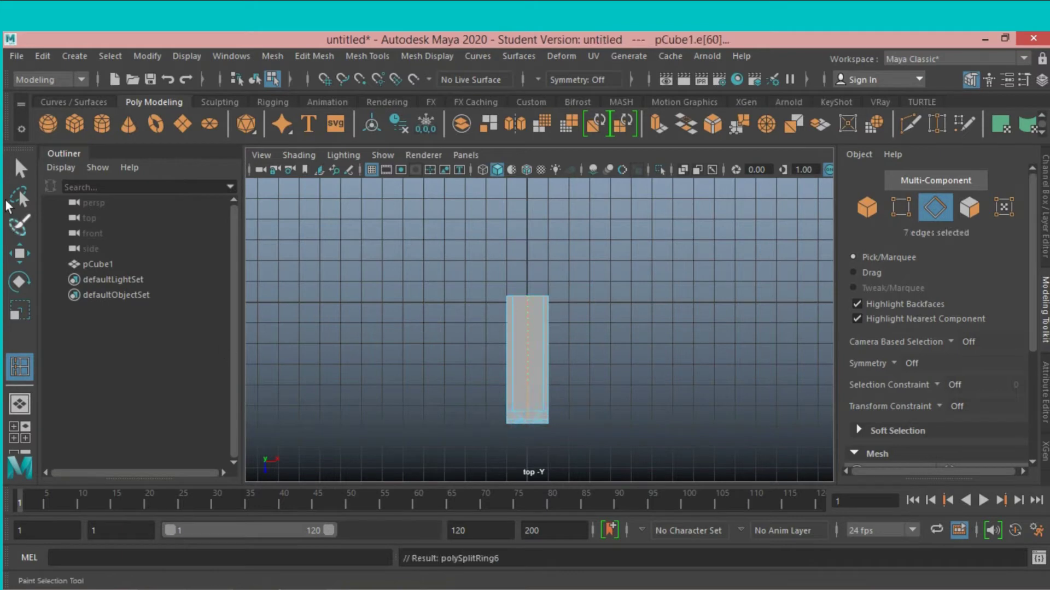
click(19, 169)
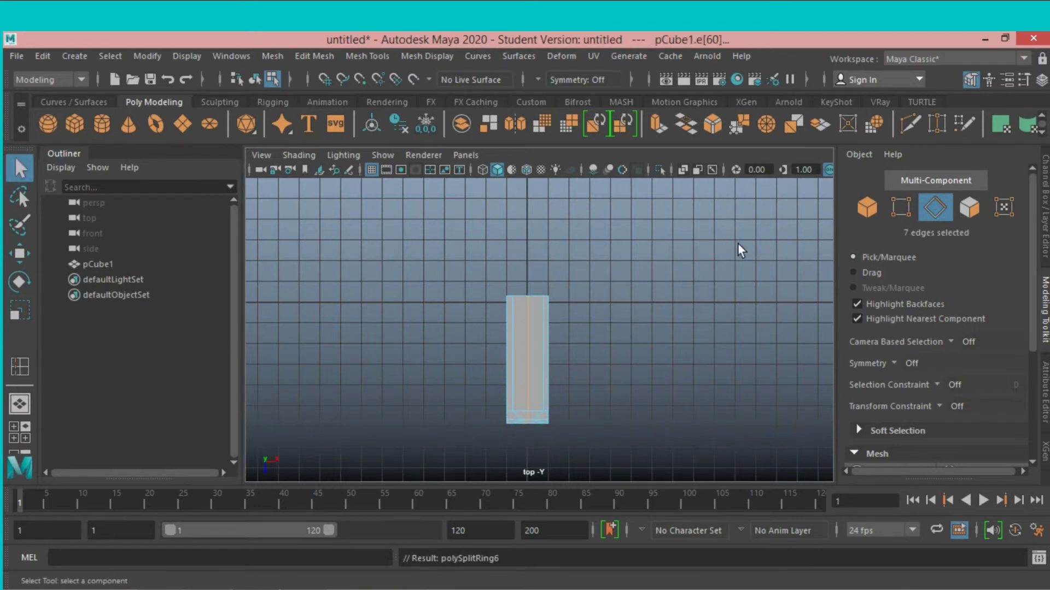
Delete the right-half faces and return to the four-view layout
click(968, 208)
drag(666, 455, 535, 283)
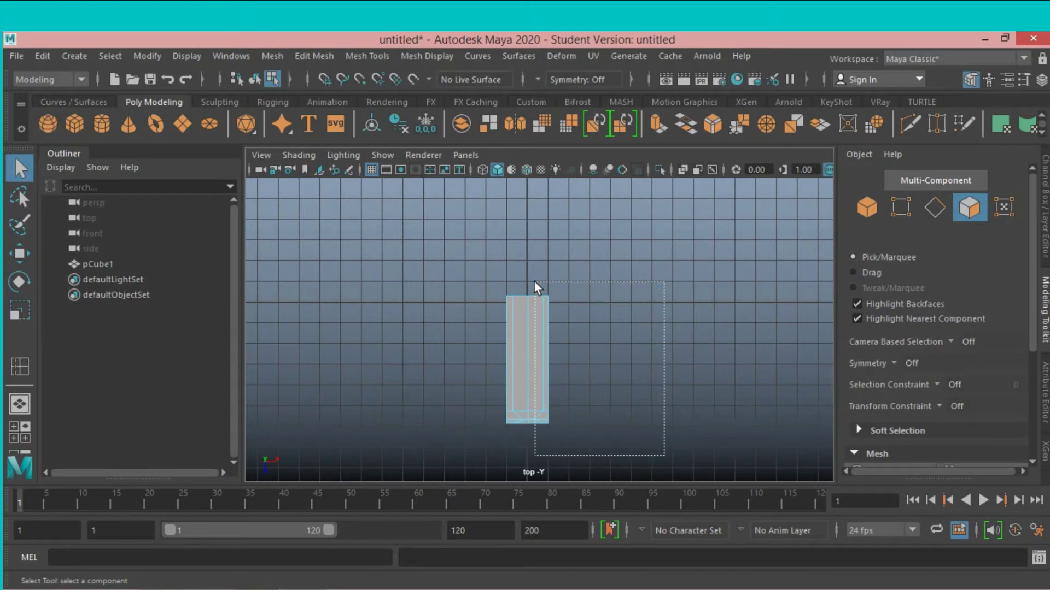
drag(535, 282, 534, 281)
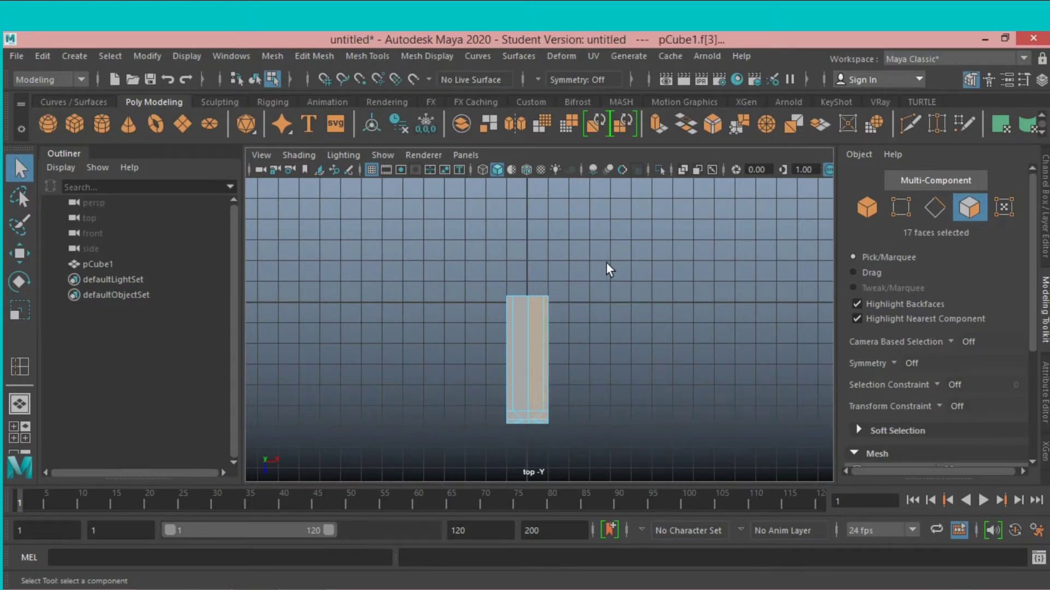
key(Delete)
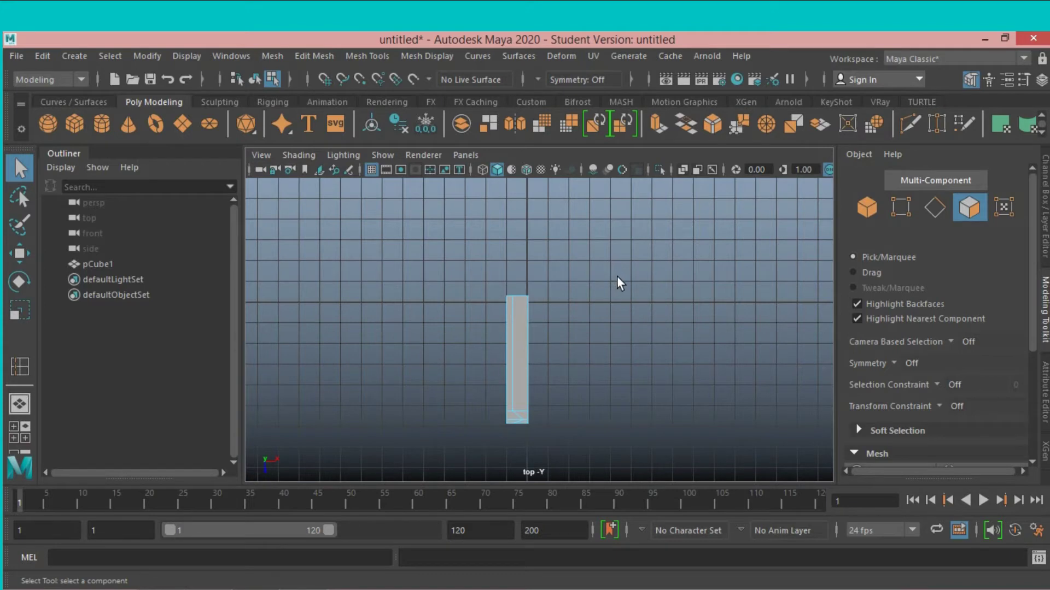
key(space)
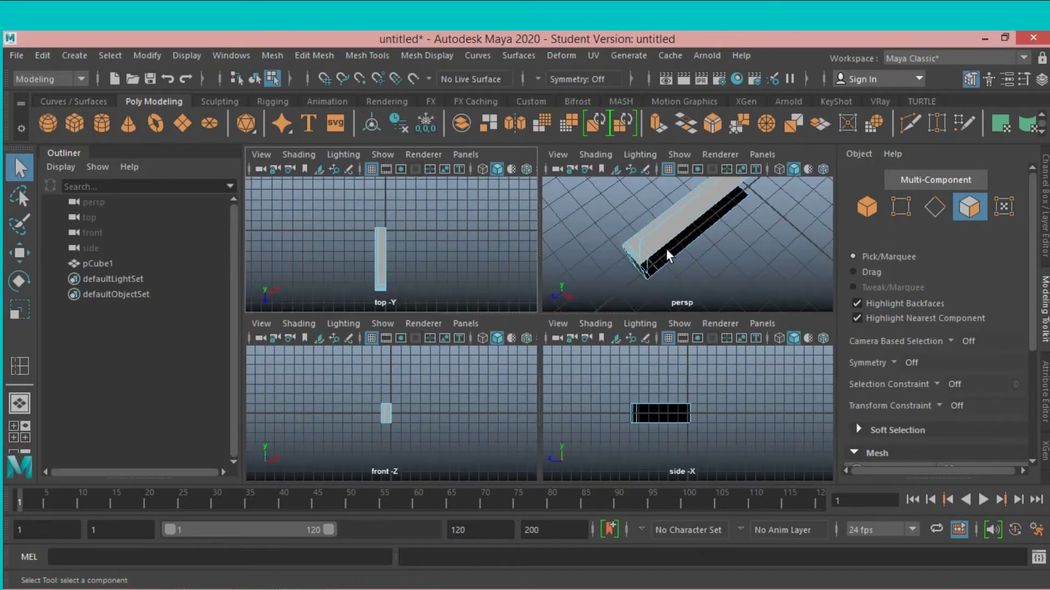
Delete the strip's top face and one side face in the perspective view
key(space)
mouse_move(680, 330)
alt+mouse_down()
mouse_move(577, 311)
mouse_move(536, 321)
mouse_move(477, 304)
alt+mouse_up()
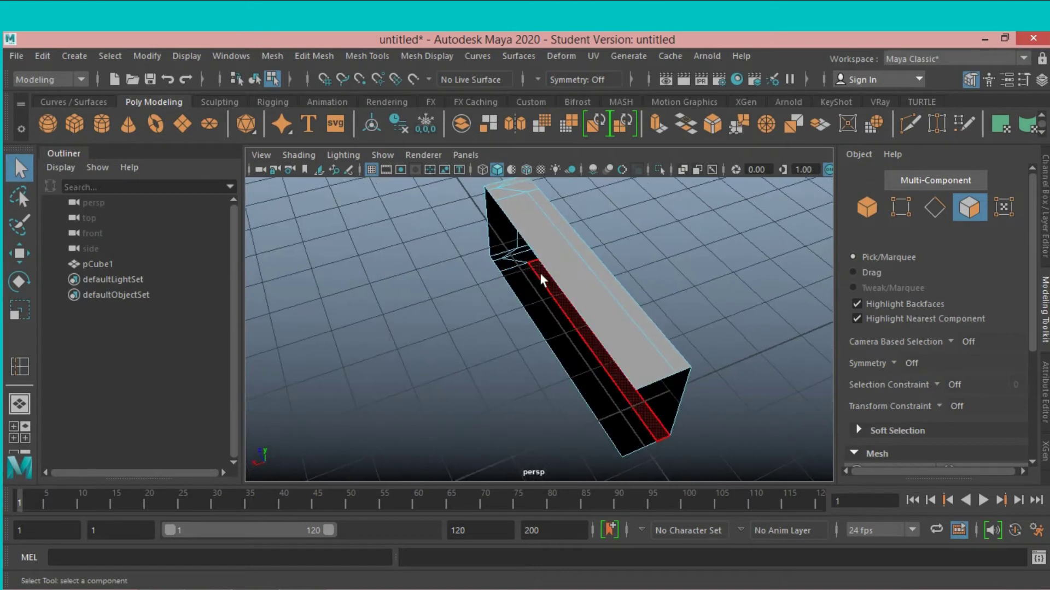
click(556, 272)
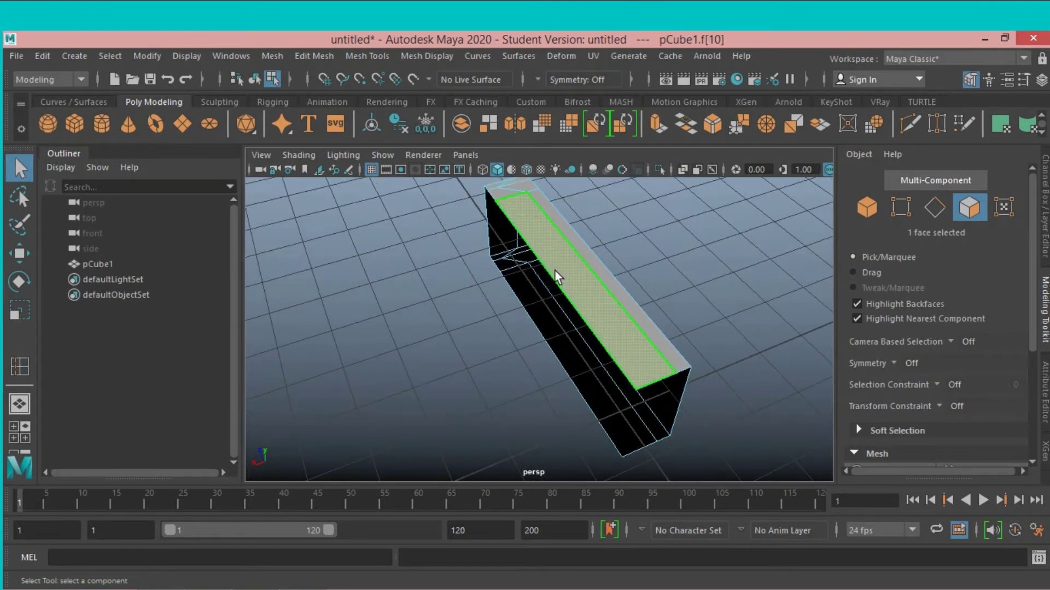
key(Delete)
click(553, 336)
key(Delete)
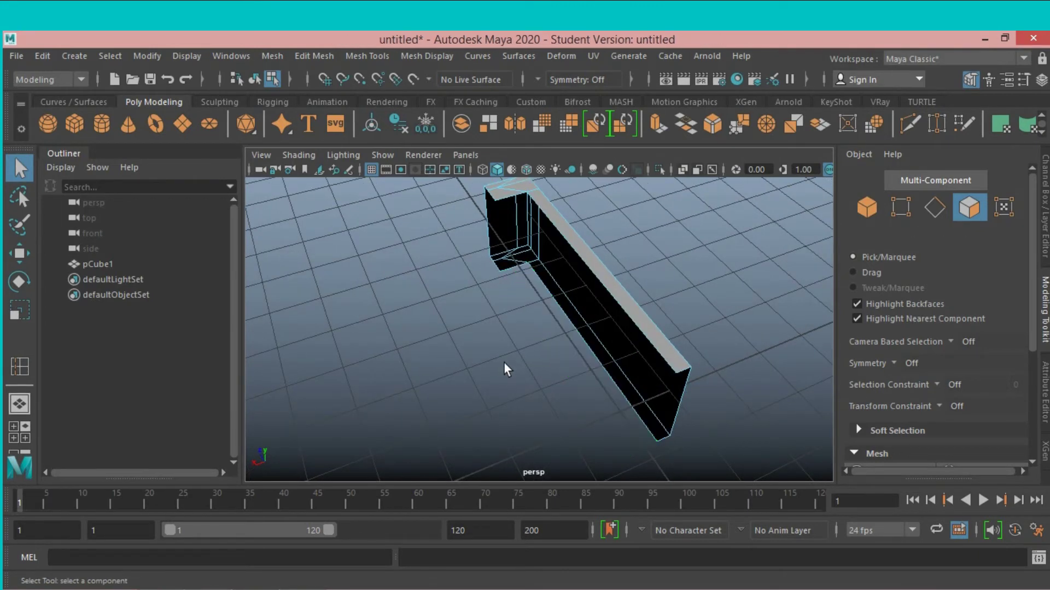
Delete the small corner face at the beam's end
alt+drag(504, 360, 628, 394)
alt+right_drag(579, 396, 644, 387)
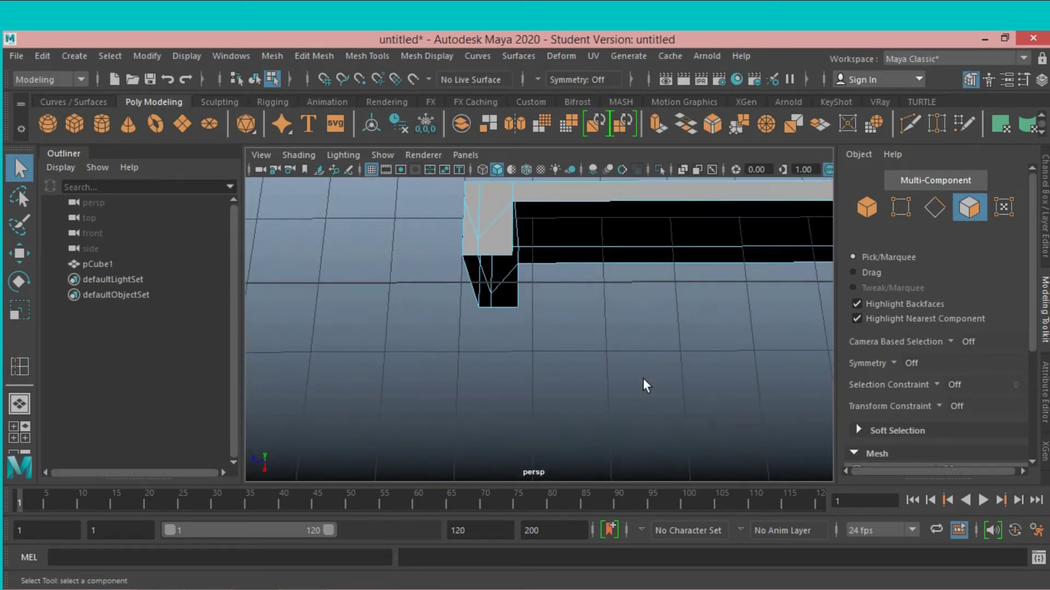
click(497, 240)
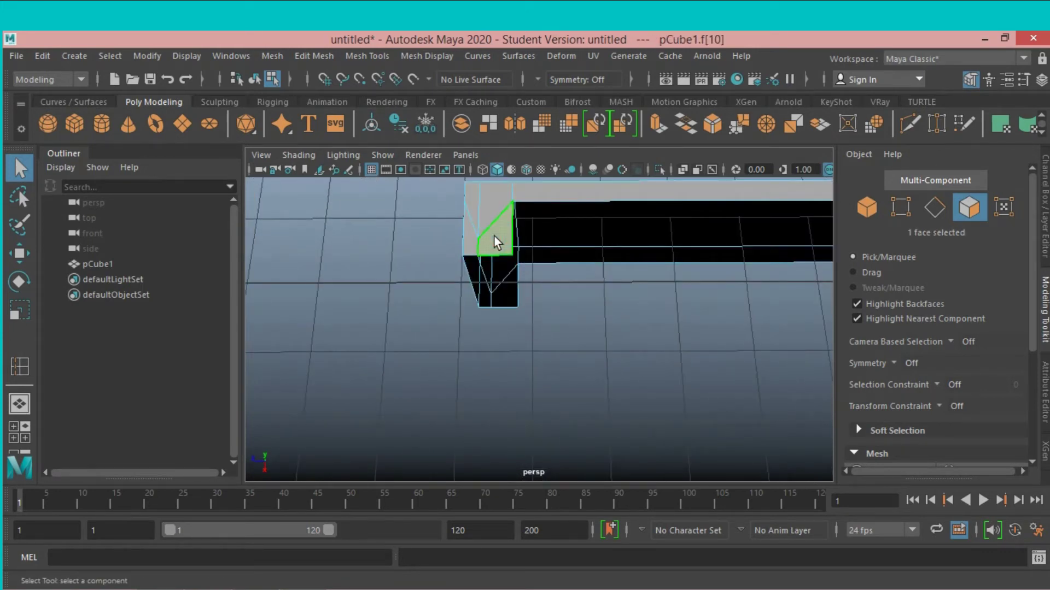
key(Delete)
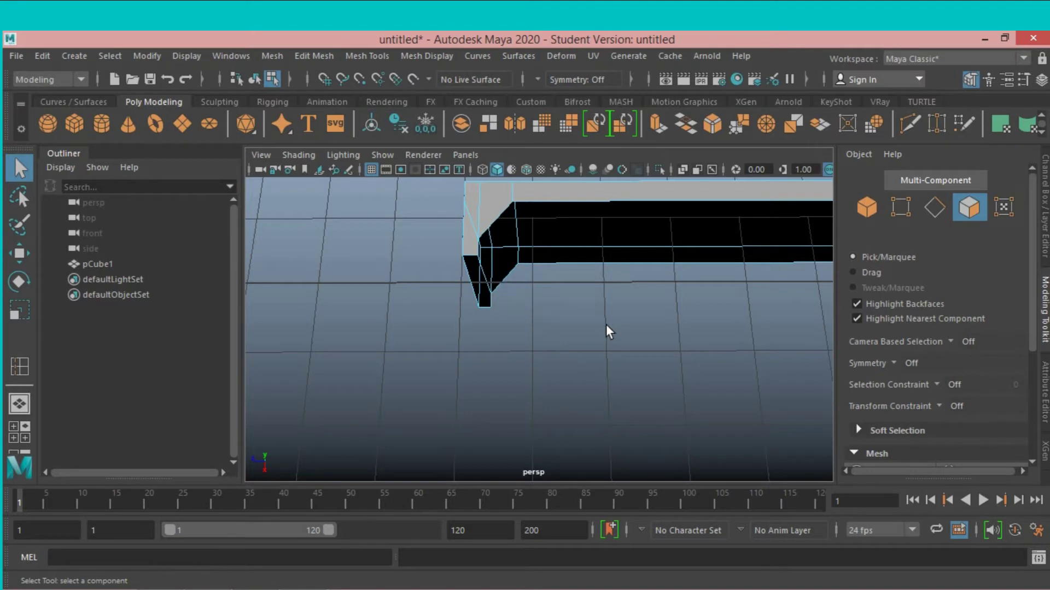
scroll(609, 332, down, 3)
mouse_move(625, 337)
alt+mouse_down()
mouse_move(534, 312)
mouse_move(452, 257)
alt+mouse_up()
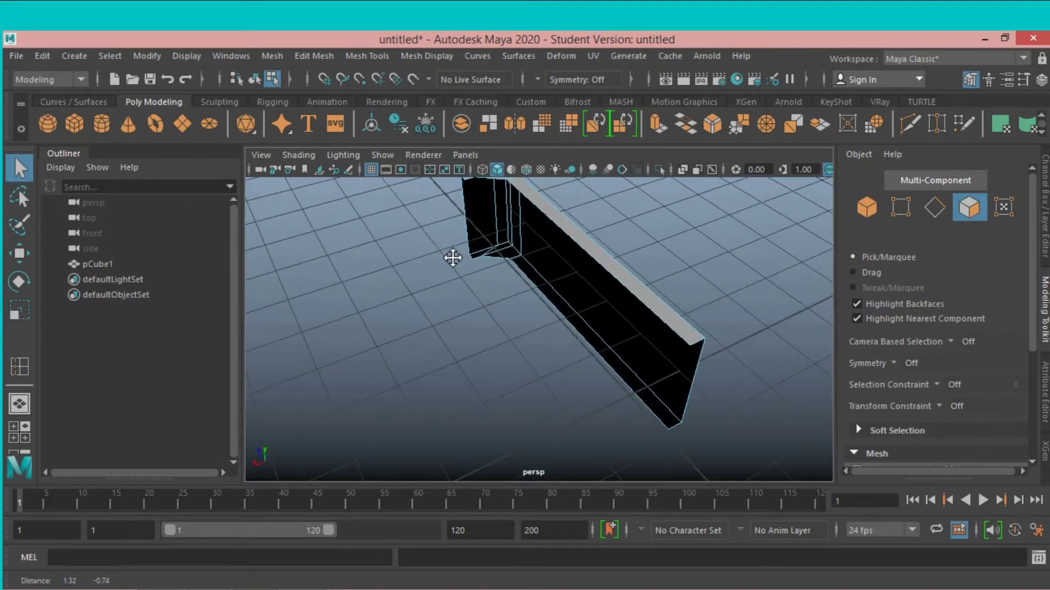
Bridge the wall's bottom and top edges with a new face
click(934, 207)
click(633, 388)
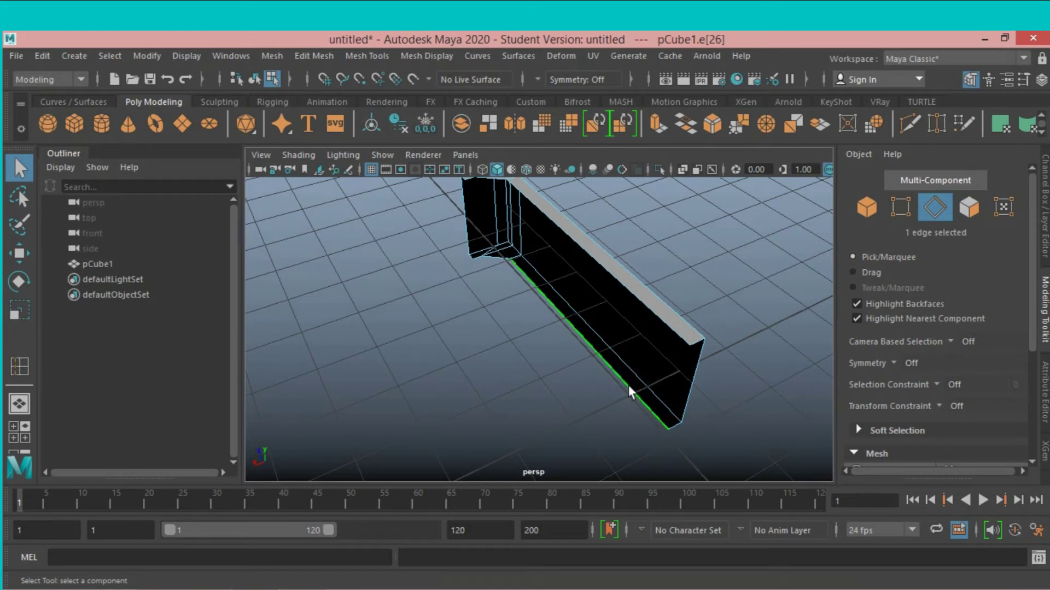
shift+click(622, 286)
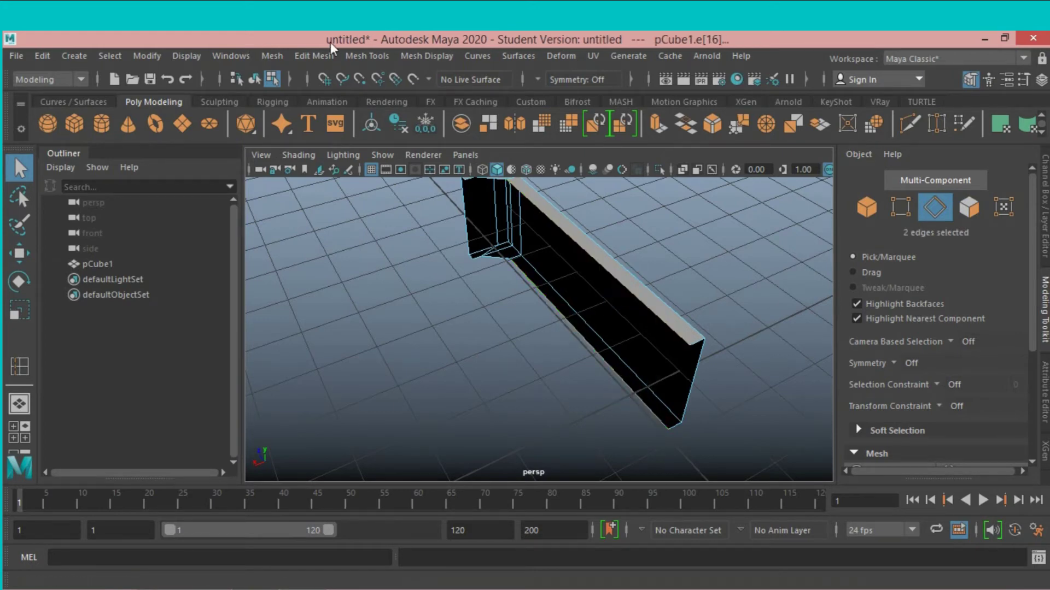
click(314, 55)
click(350, 125)
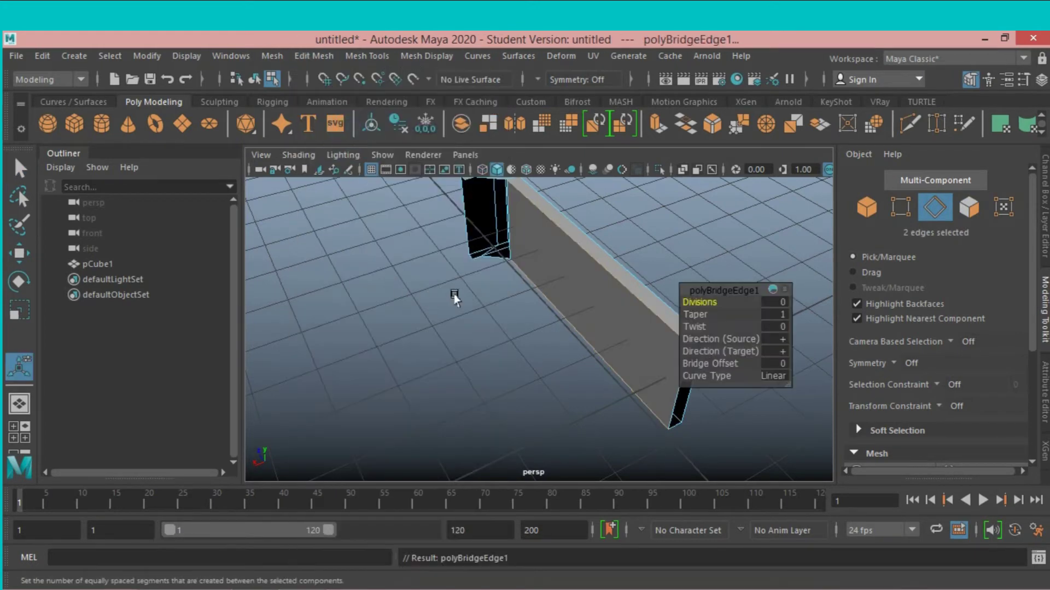
click(474, 263)
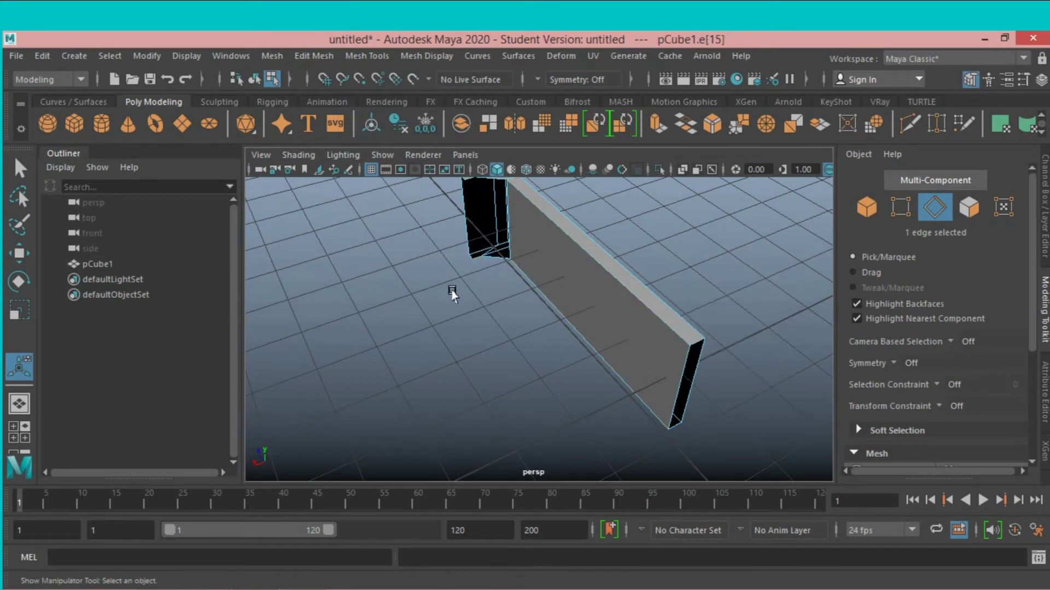
Bridge the short corner edge at the wall's angled corner
alt+middle_drag(452, 293, 506, 370)
scroll(503, 375, up, 2)
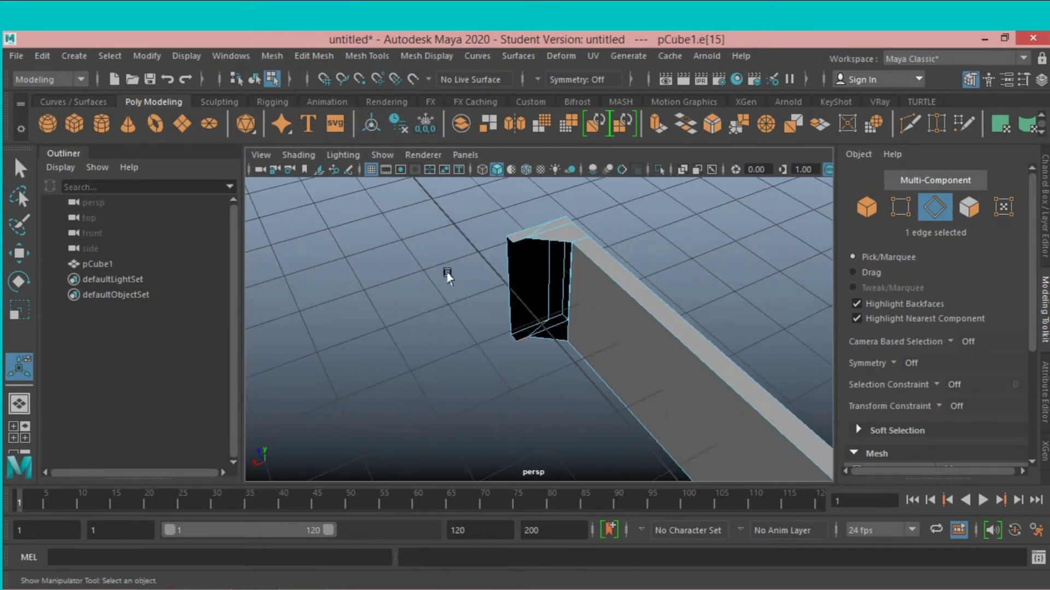
shift+click(518, 240)
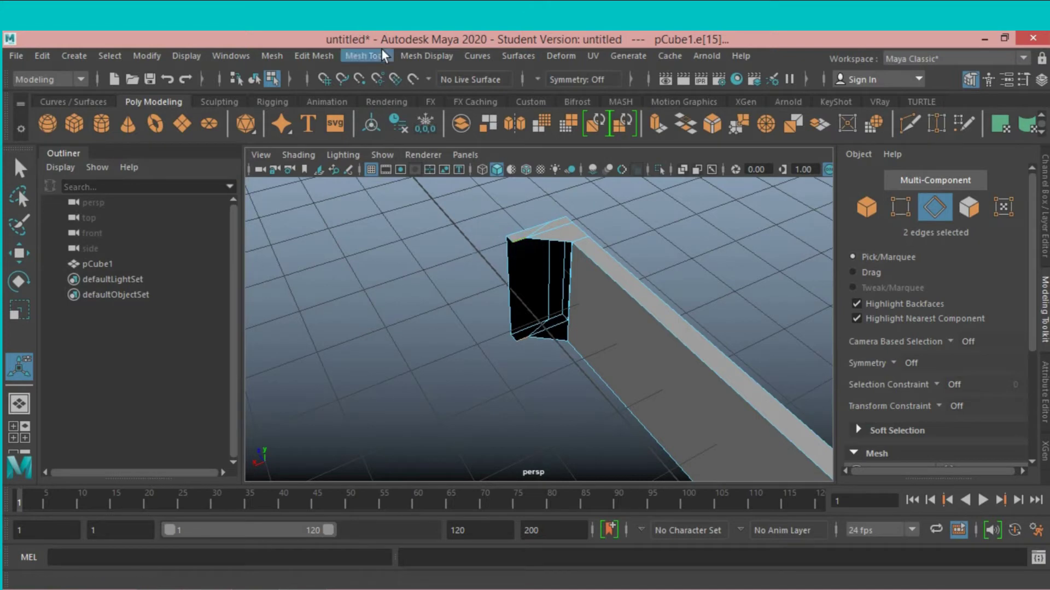
click(316, 56)
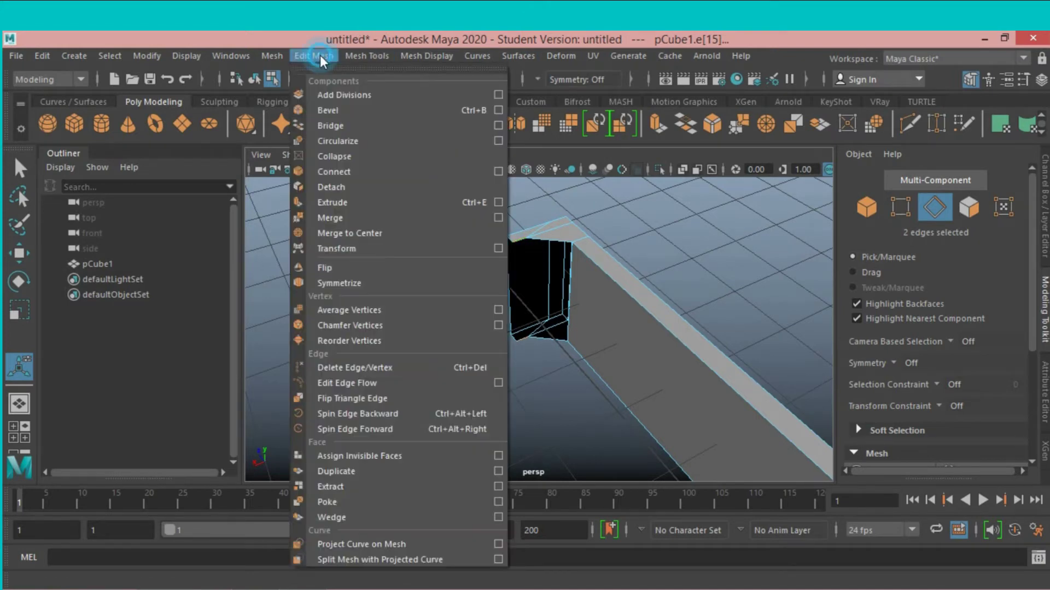
click(342, 120)
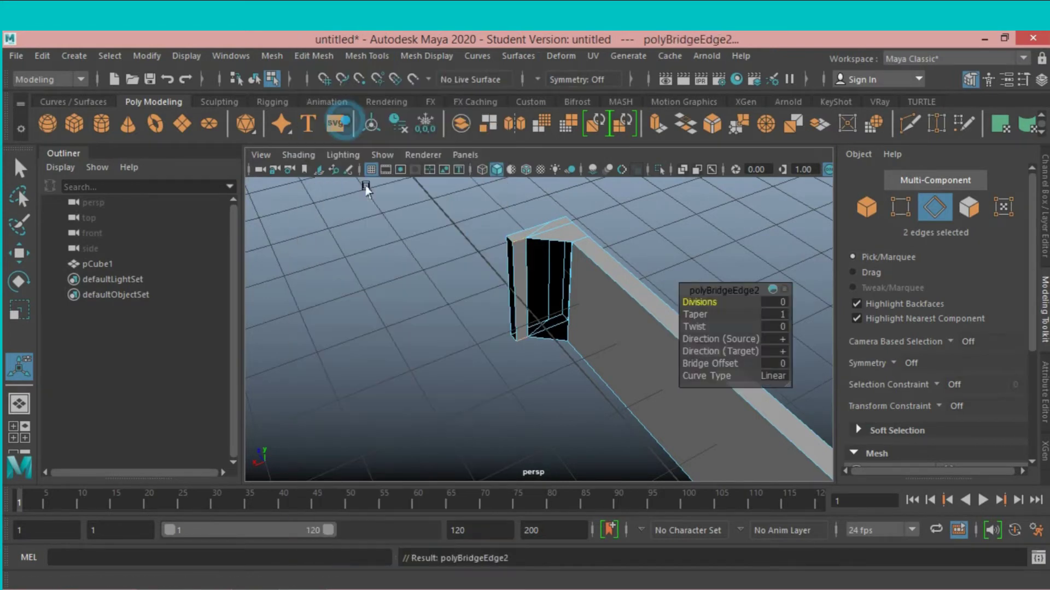
Fill the hole at the bridge's open end with Mesh > Fill Hole
double_click(543, 340)
click(280, 54)
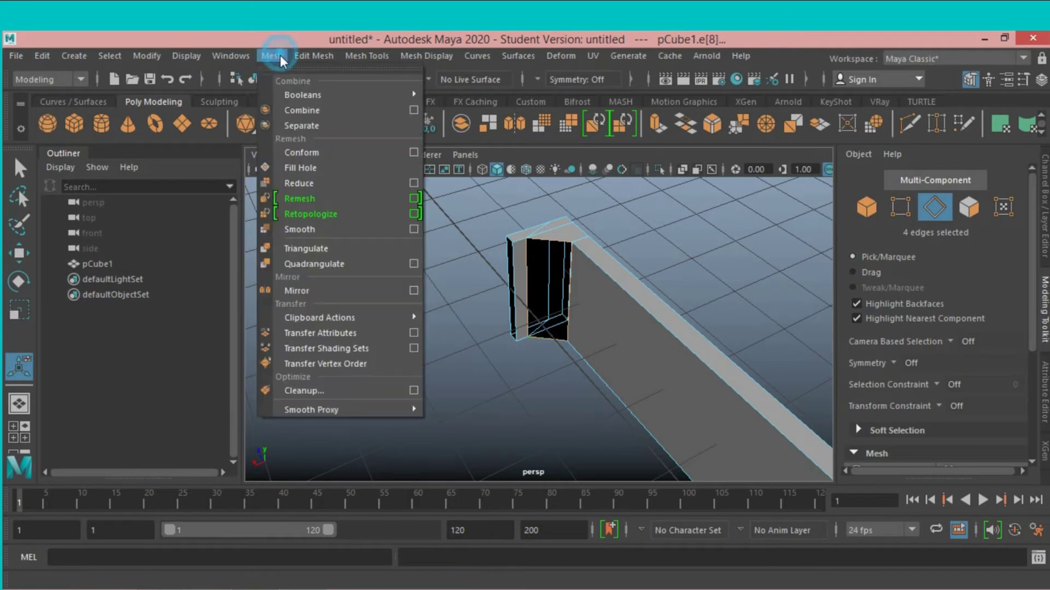
click(320, 164)
mouse_move(335, 192)
alt+mouse_down()
mouse_move(382, 261)
mouse_move(389, 244)
mouse_move(304, 250)
mouse_move(461, 254)
mouse_move(391, 260)
mouse_move(428, 246)
alt+mouse_up()
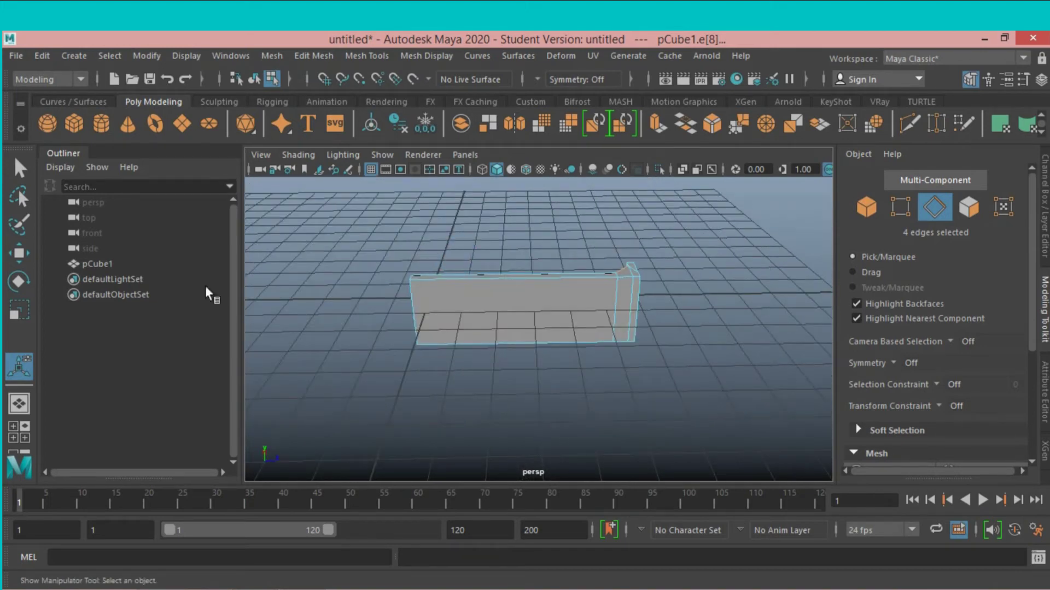
Insert 12 edge loops across the wall in both directions, then return to object mode
click(363, 54)
click(505, 174)
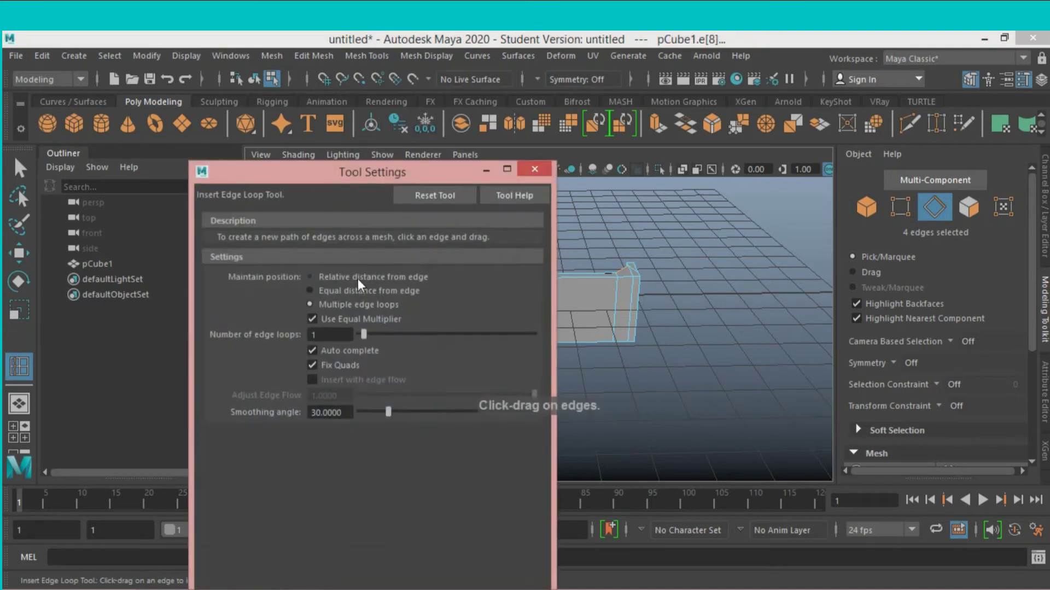
click(341, 335)
text(2)
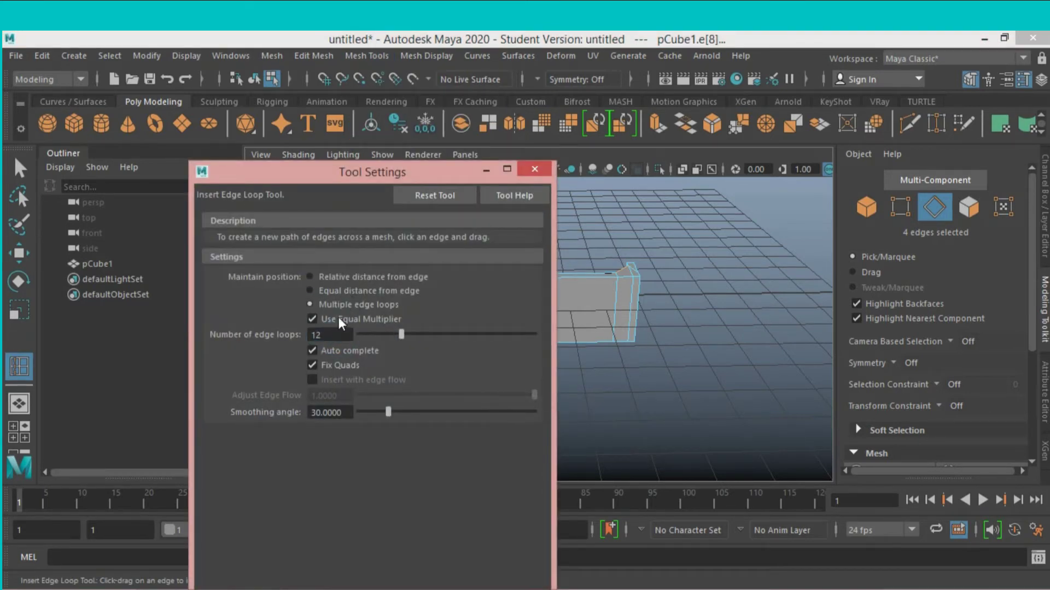
click(535, 170)
click(511, 280)
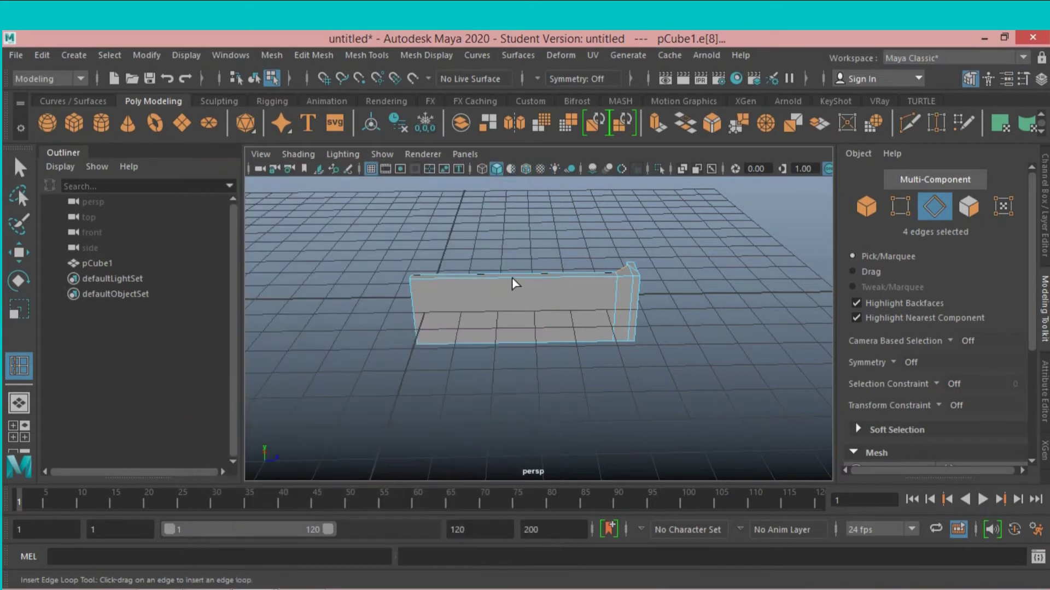
click(507, 304)
click(20, 169)
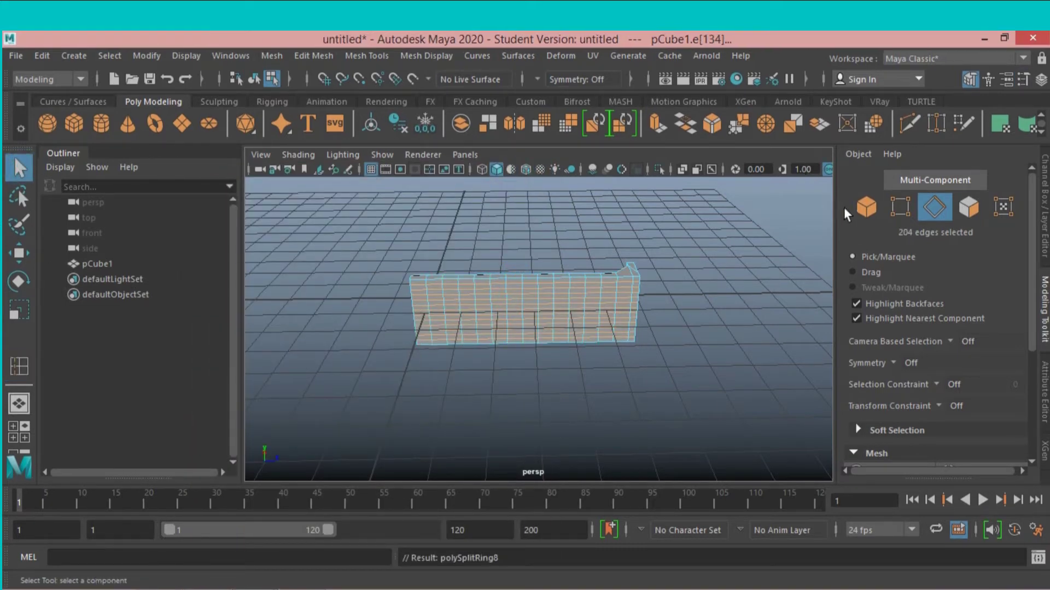
click(866, 207)
mouse_move(680, 375)
alt+mouse_down()
mouse_move(720, 340)
mouse_move(691, 342)
mouse_move(710, 384)
mouse_move(702, 379)
alt+mouse_up()
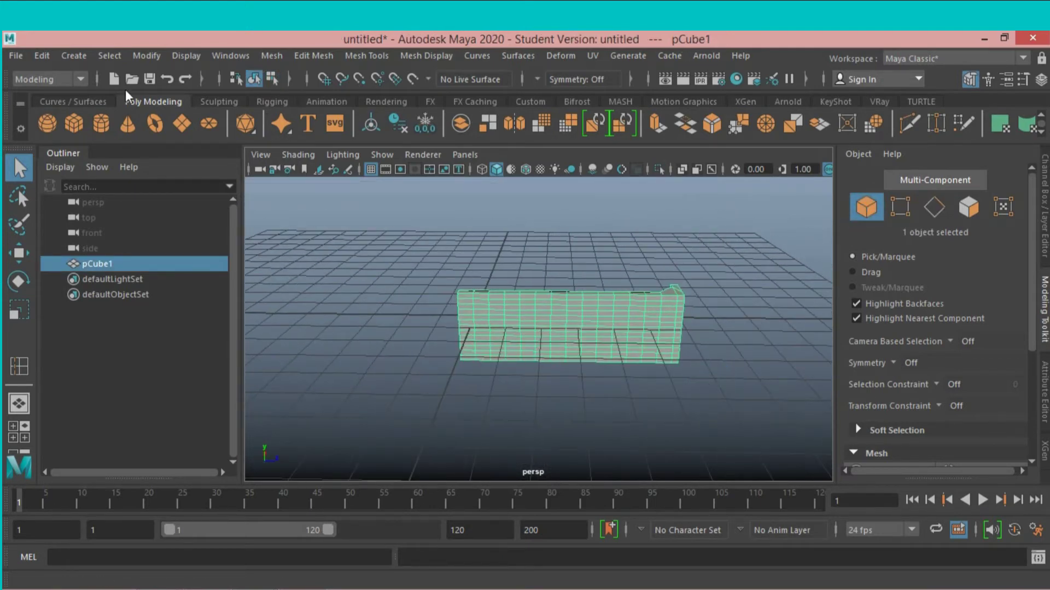
Create a polygon cylinder with Subdivisions Caps set to 0
click(101, 123)
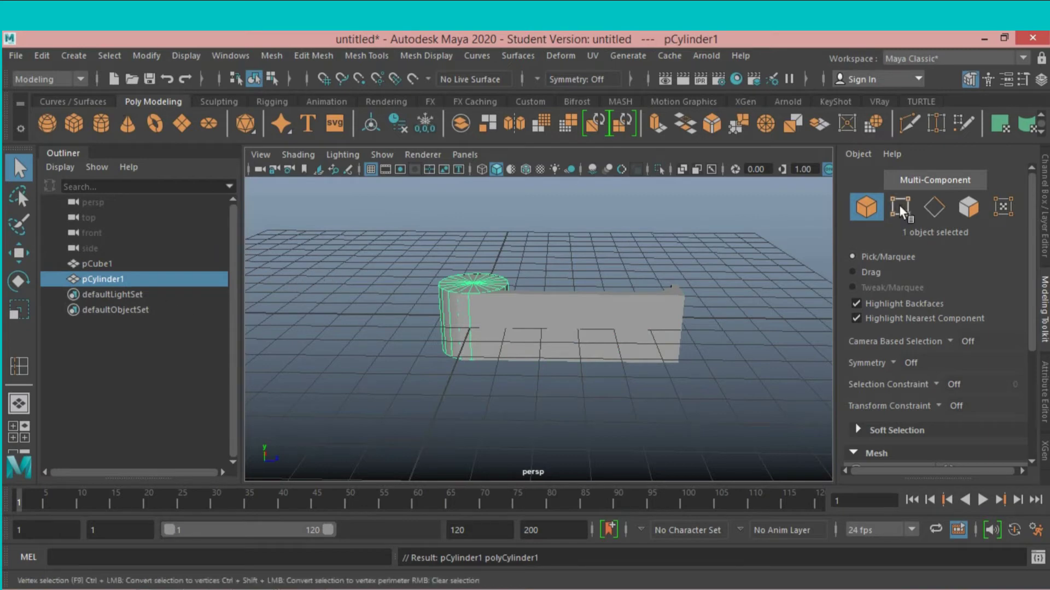
click(1043, 218)
click(897, 358)
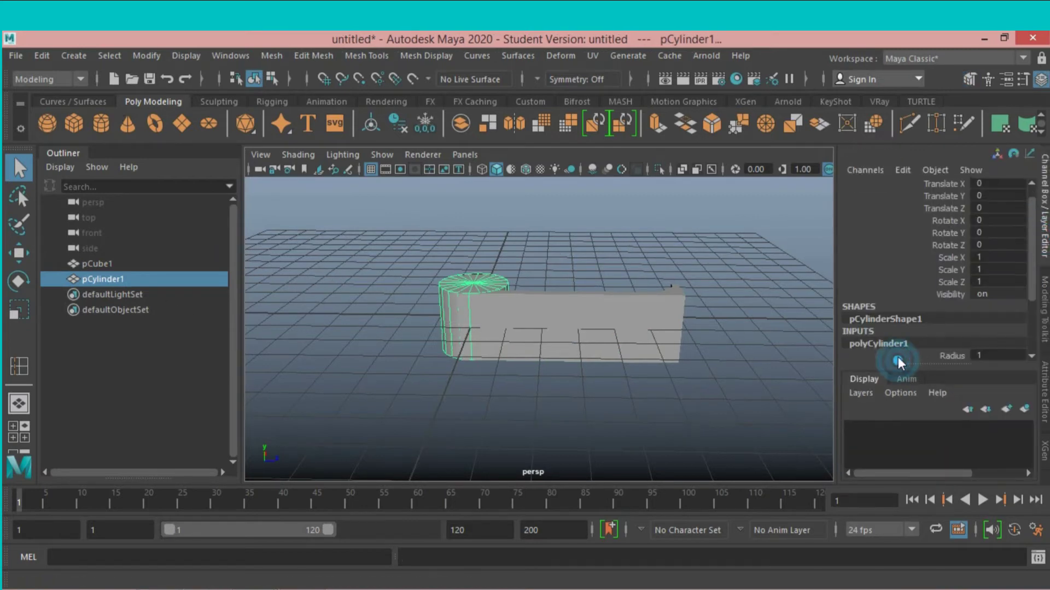
double_click(984, 334)
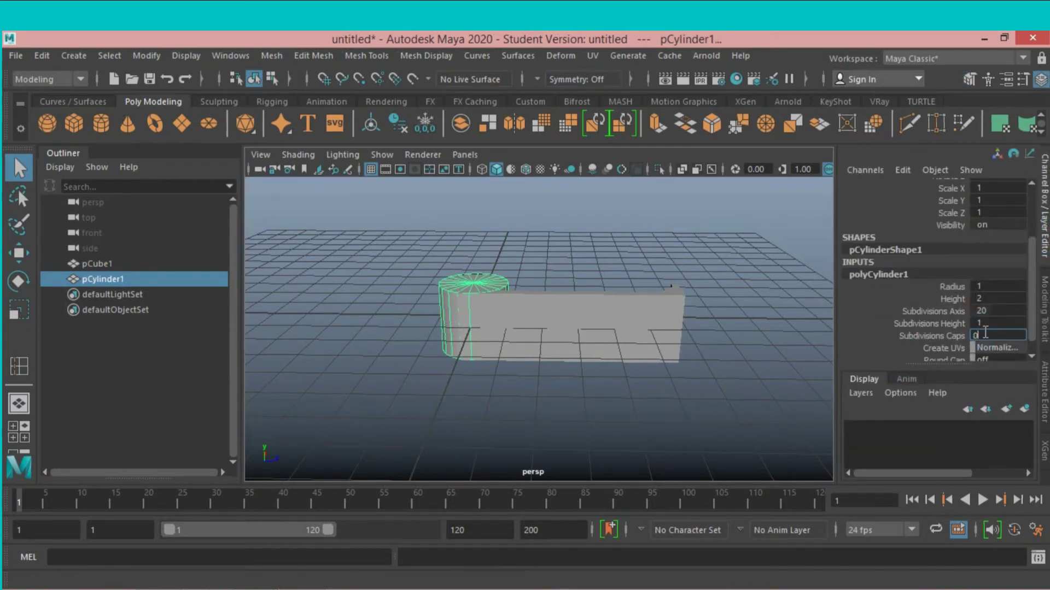
key(Return)
click(940, 275)
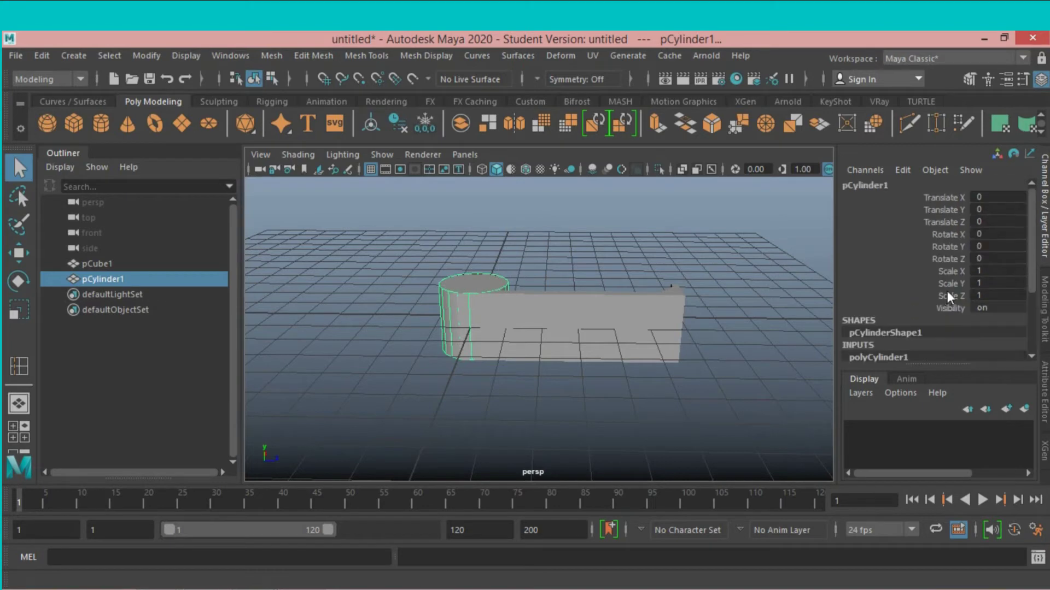
Scale the cylinder down into a thin, tall shape
alt+drag(478, 293, 614, 297)
key(r)
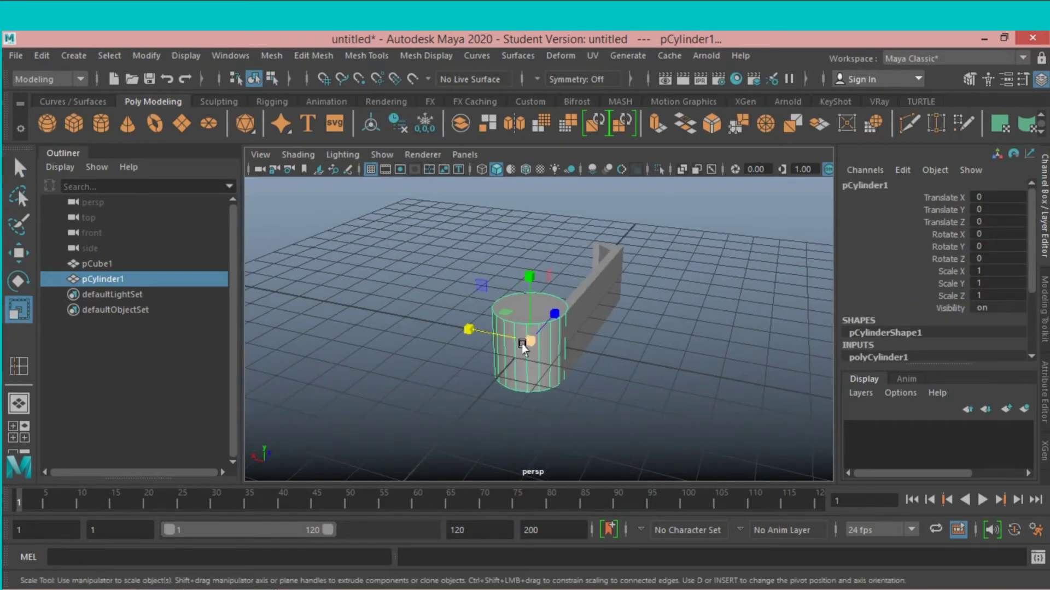
mouse_move(530, 341)
mouse_down()
mouse_move(478, 356)
mouse_move(468, 346)
mouse_up()
drag(530, 322, 536, 178)
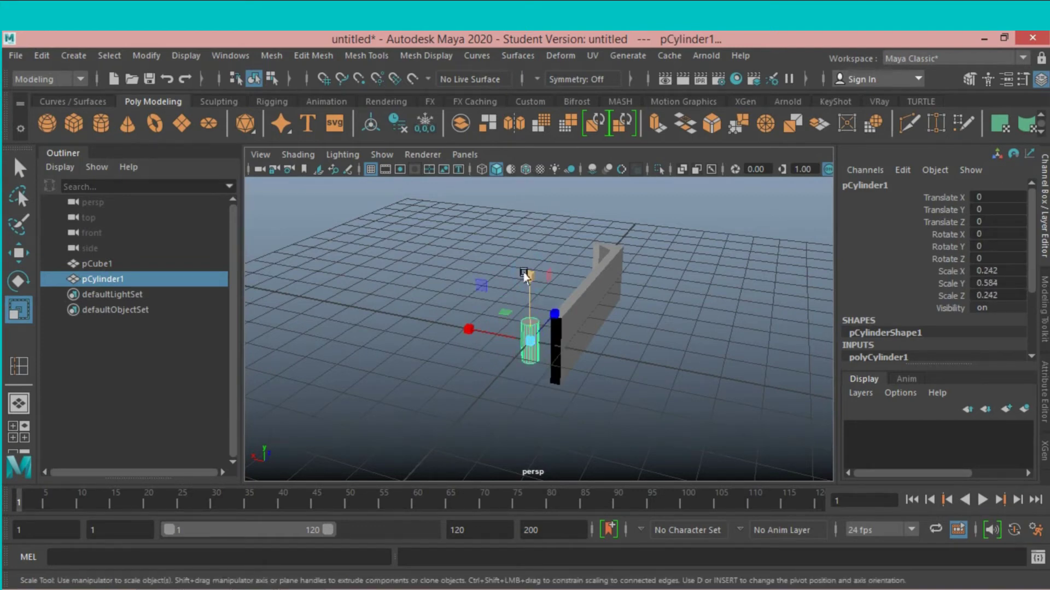
drag(530, 306, 529, 227)
mouse_move(593, 246)
alt+mouse_down()
mouse_move(515, 254)
mouse_move(546, 239)
mouse_move(505, 345)
mouse_move(492, 340)
mouse_move(468, 362)
mouse_move(417, 364)
mouse_move(391, 348)
alt+mouse_up()
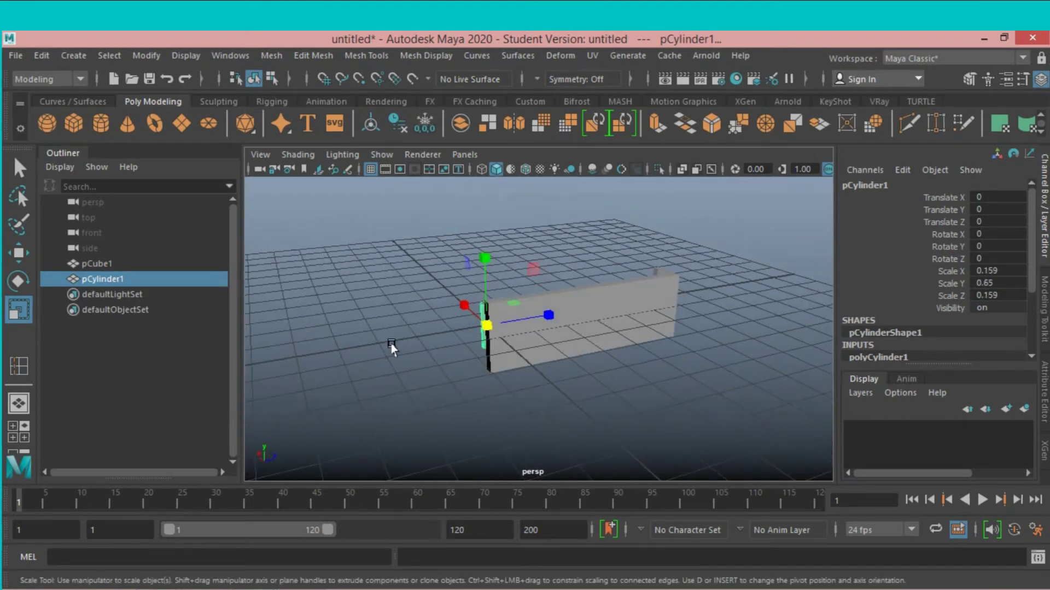
Rotate the cylinder onto its side with Rotate Z exactly 90
click(24, 281)
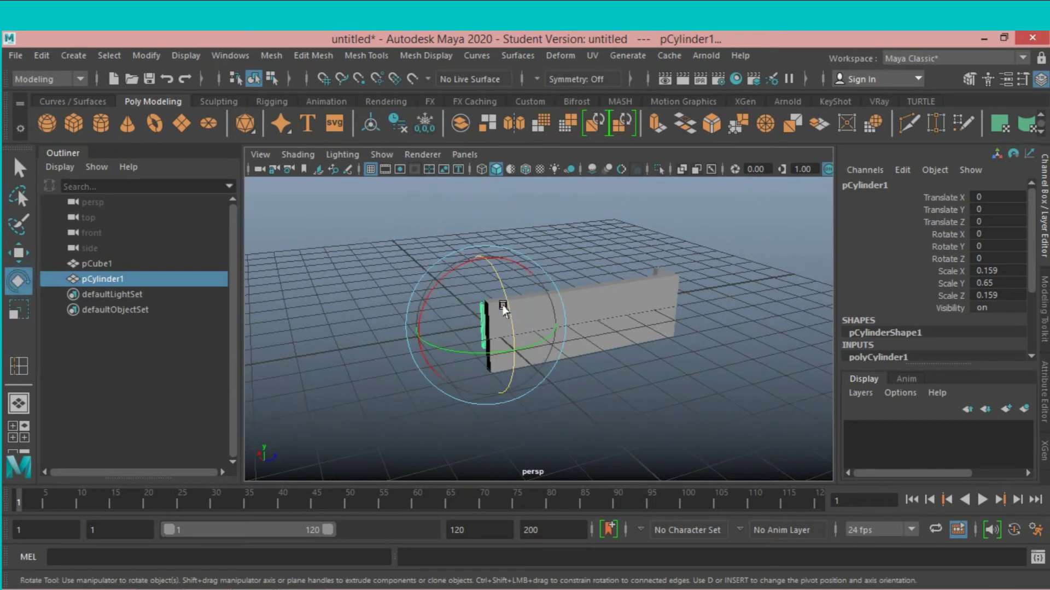
drag(505, 309, 528, 377)
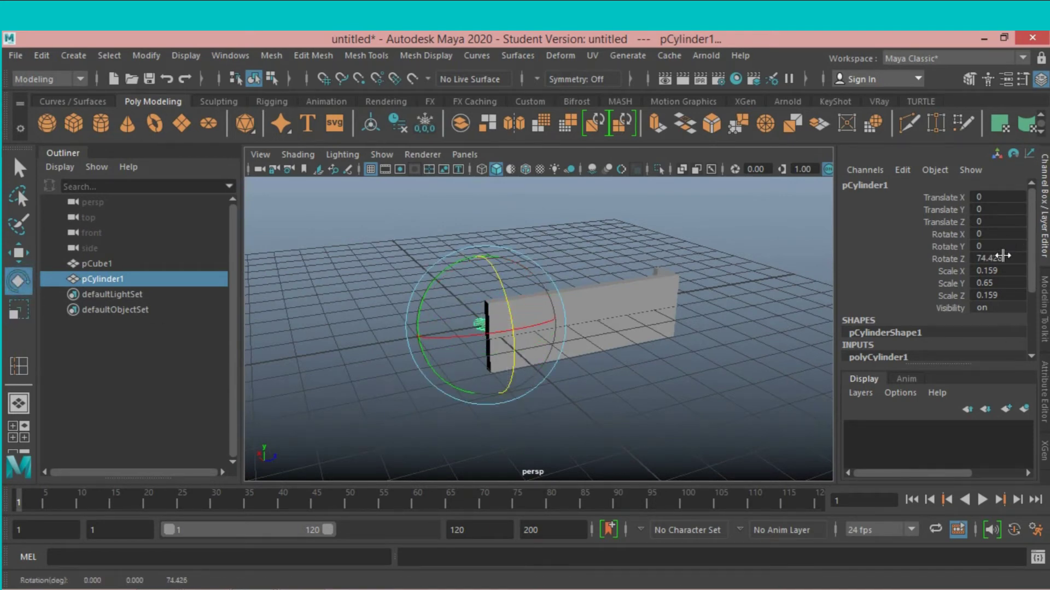
double_click(1003, 257)
text(90)
key(Return)
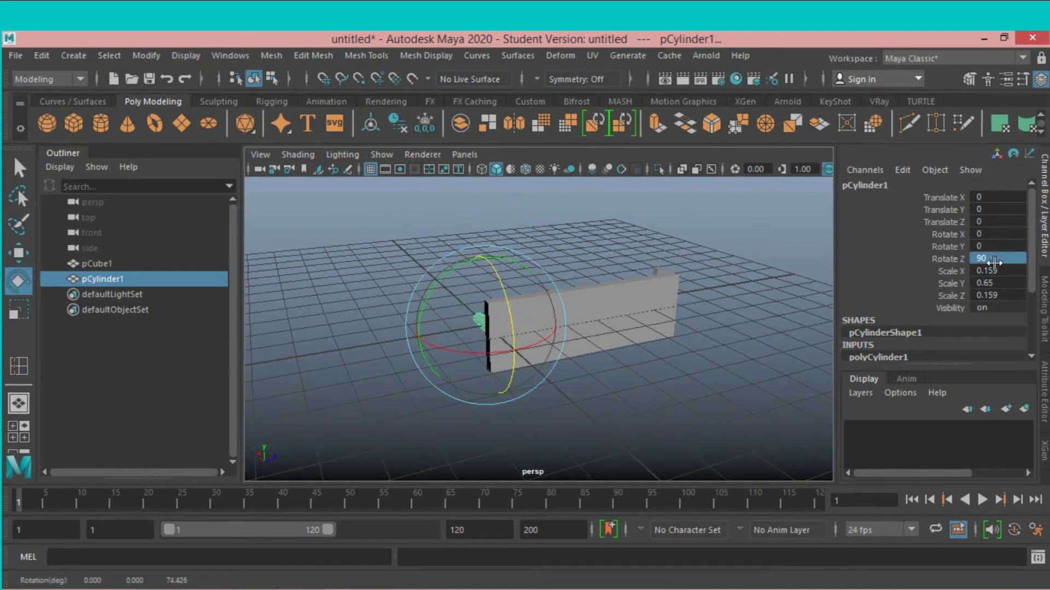
Lengthen the cylinder to Scale Y 1.224 and enable Wireframe on Shaded
click(24, 306)
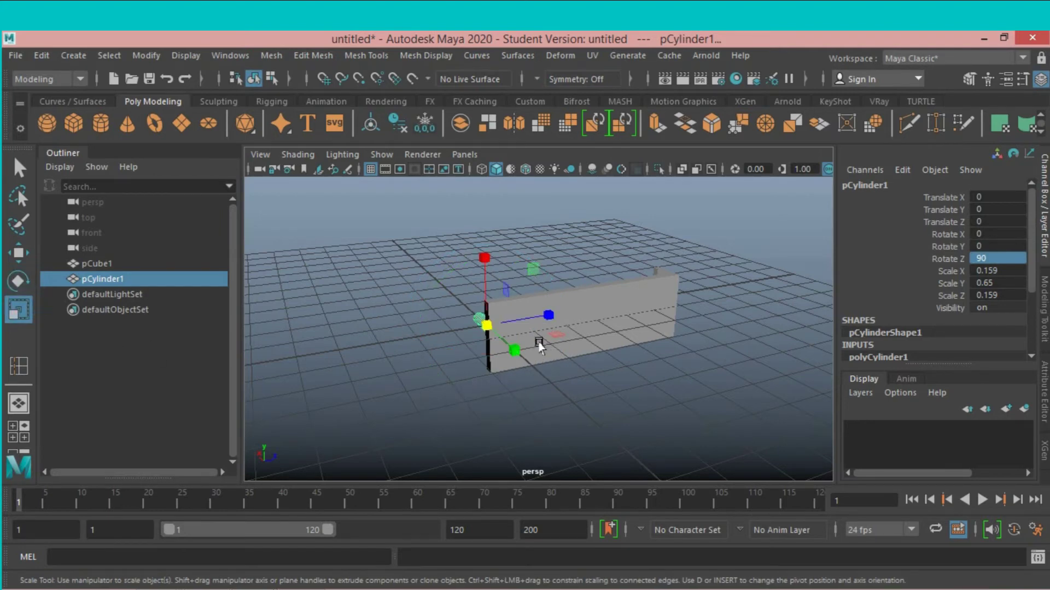
drag(517, 353, 544, 375)
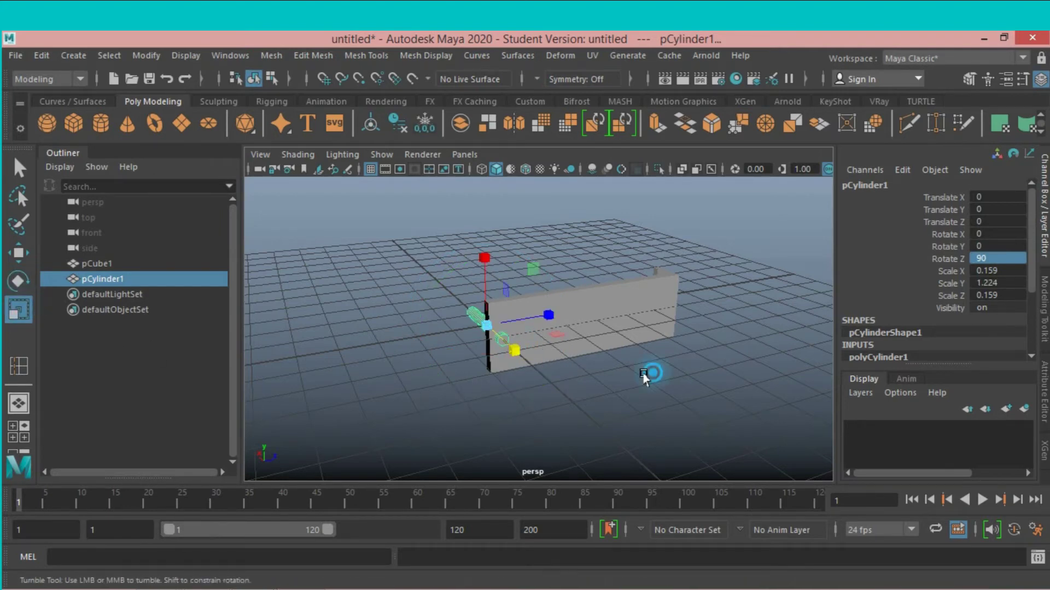
alt+drag(653, 370, 522, 306)
click(525, 169)
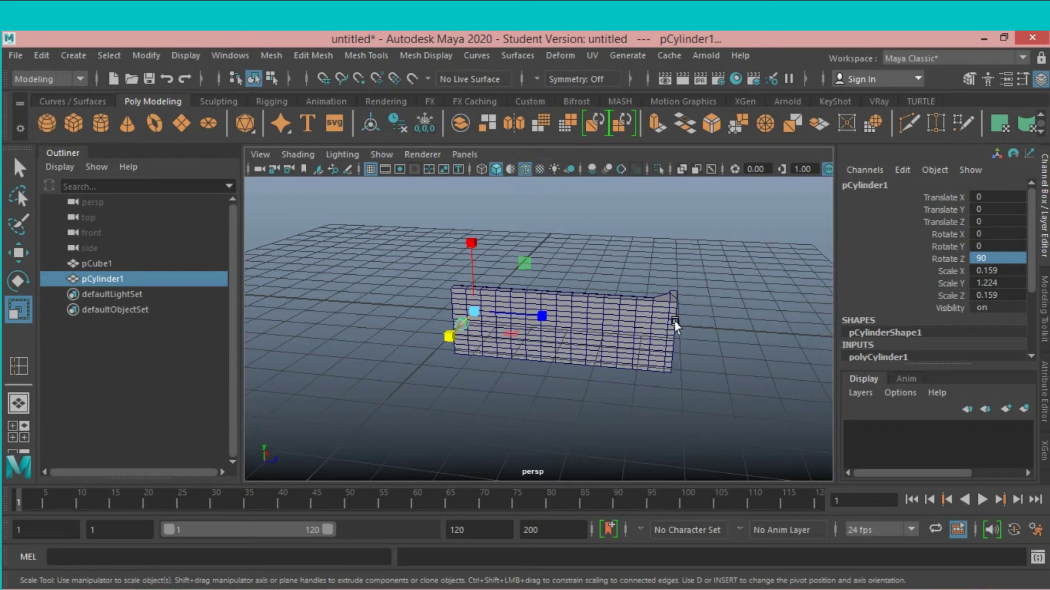
Move the cylinder to Translate Y 0.654, Z 0.148 near the wall's top-left
scroll(672, 327, up, 5)
scroll(641, 404, down, 5)
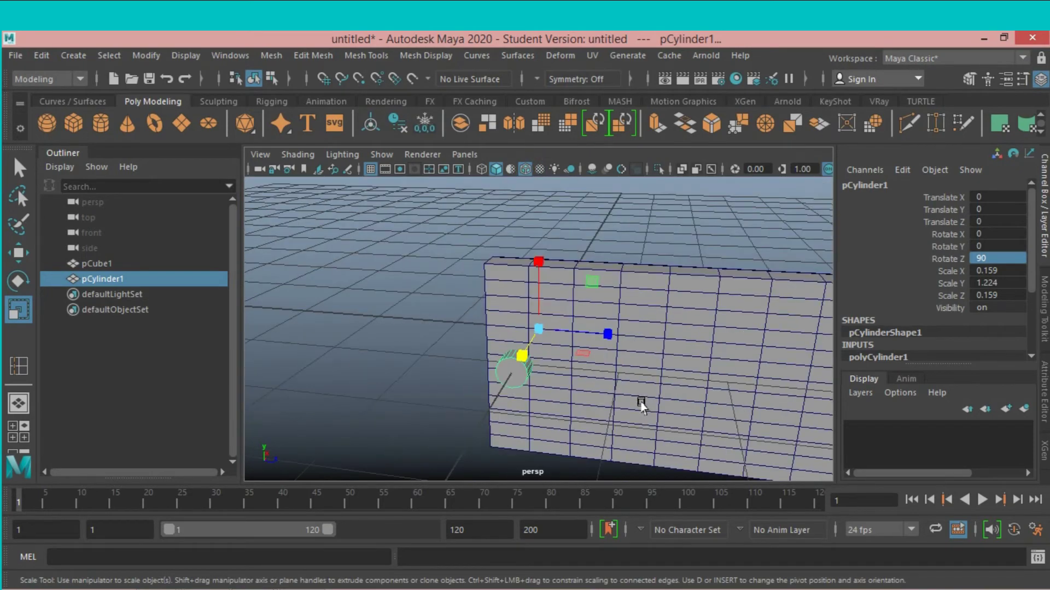
mouse_move(641, 404)
alt+mouse_down()
mouse_move(652, 405)
mouse_move(567, 377)
mouse_move(511, 383)
mouse_move(534, 368)
mouse_move(525, 372)
alt+mouse_up()
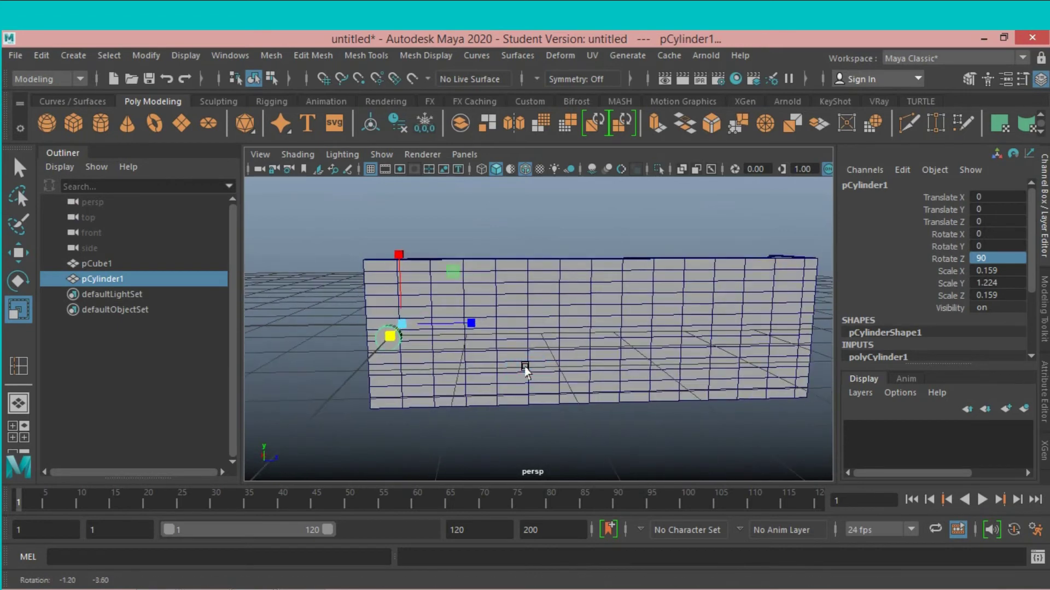
key(w)
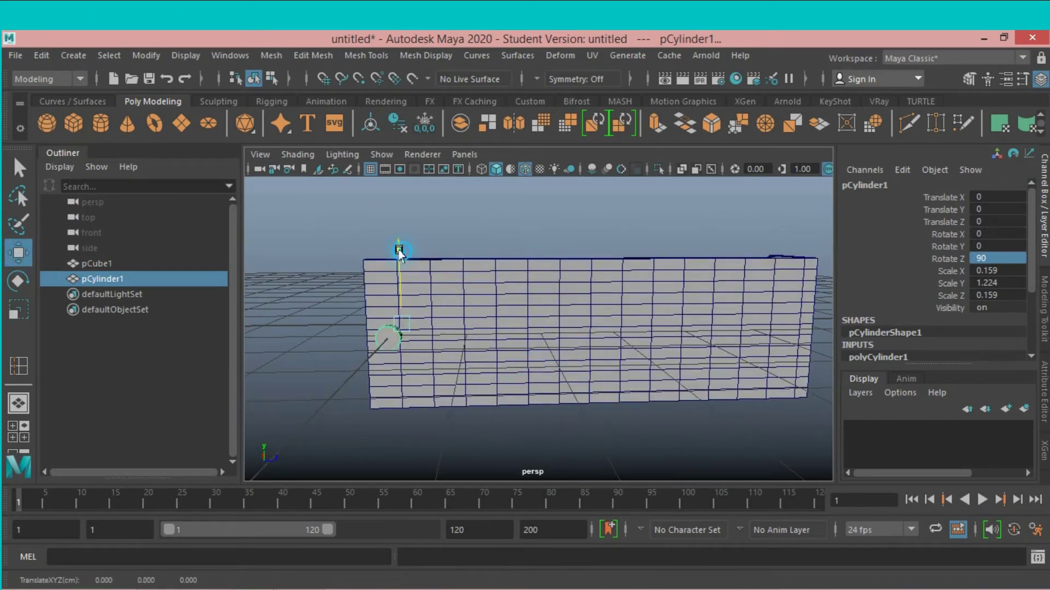
drag(399, 253, 410, 209)
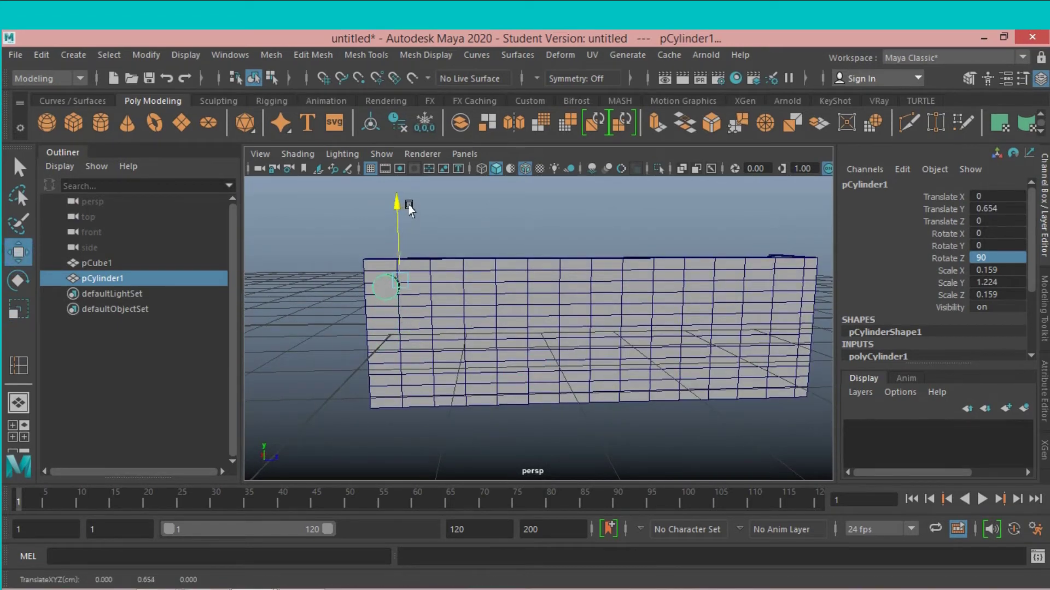
drag(437, 283, 450, 284)
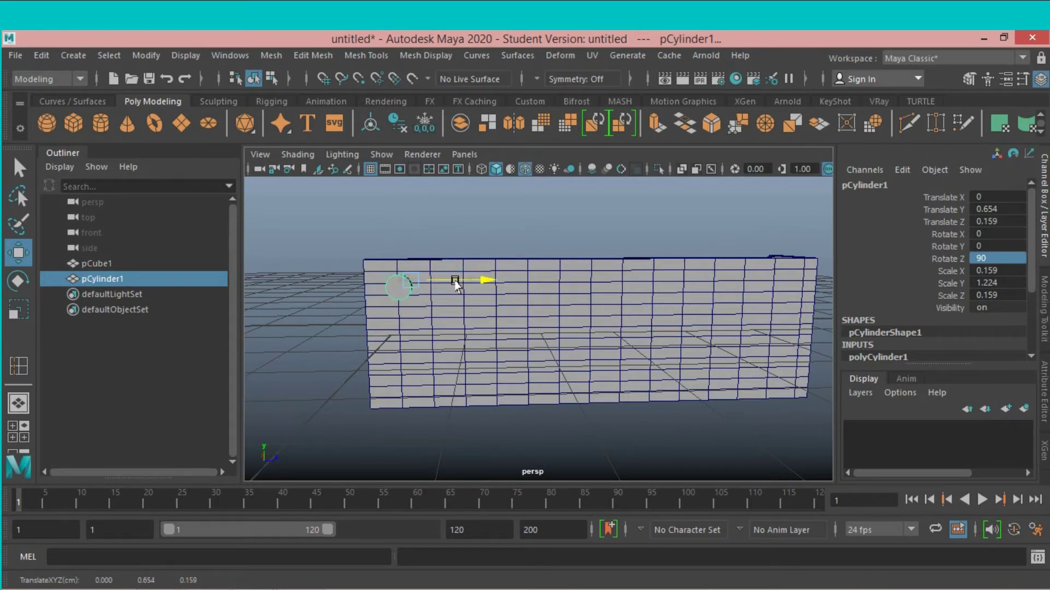
Duplicate the cylinder for the next hole
mouse_move(459, 337)
alt+mouse_down()
mouse_move(468, 328)
mouse_move(569, 328)
mouse_move(533, 348)
alt+mouse_up()
alt+middle_drag(533, 349, 602, 335)
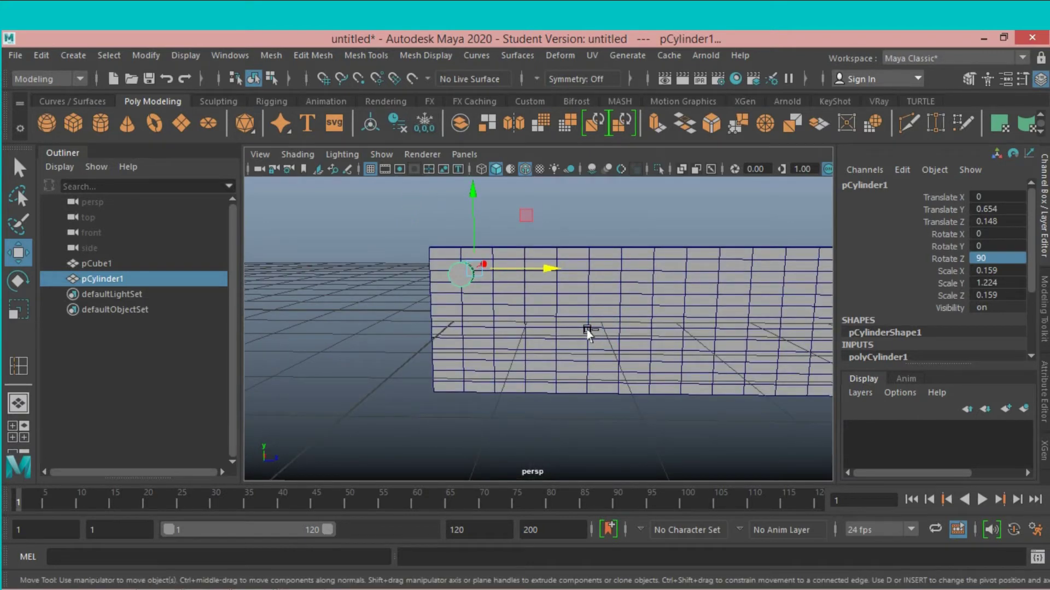
key(ctrl+d)
Space duplicate cylinders along Z with repeated Shift+D, forming a row of six
drag(547, 269, 596, 276)
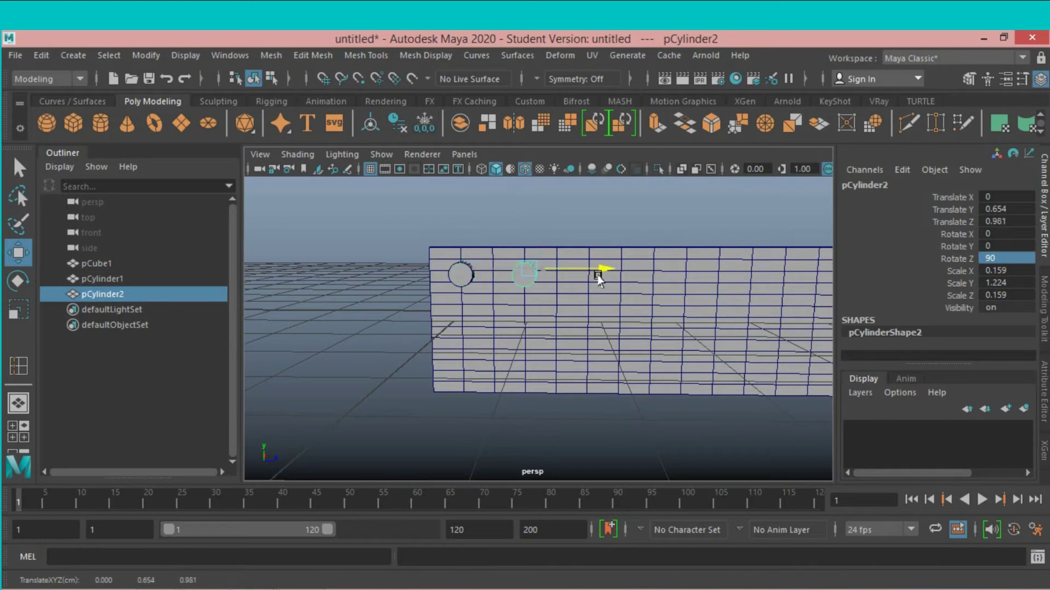
key(shift+d)
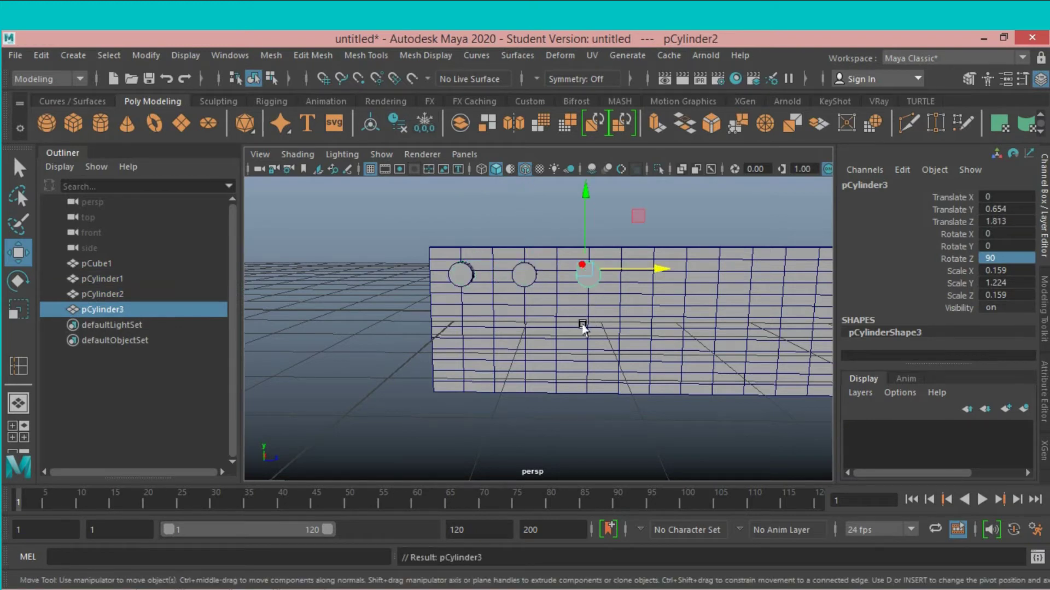
scroll(578, 332, down, 2)
key(shift+d)
key(shift+d)
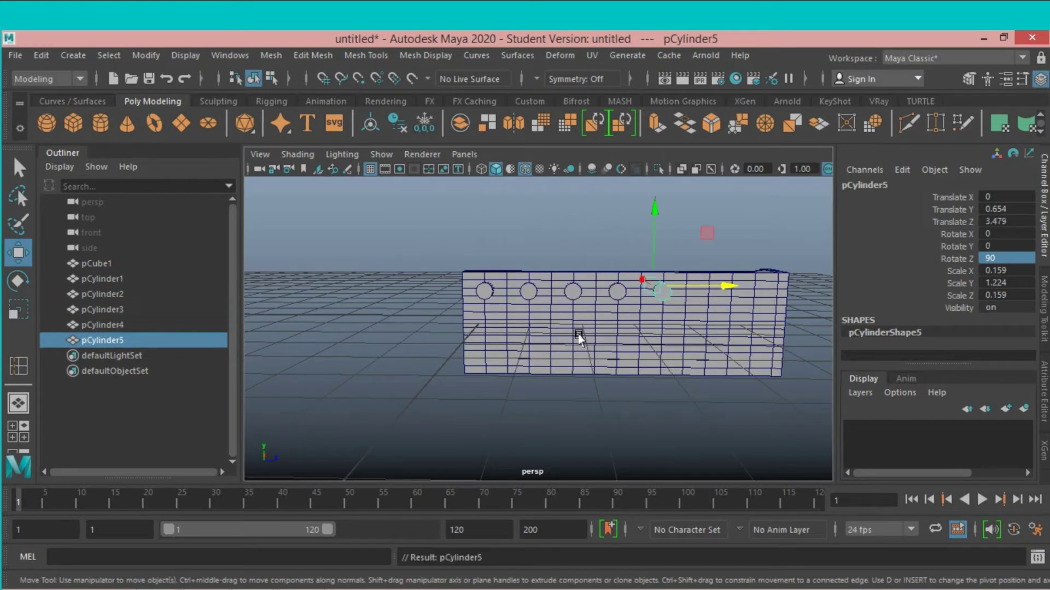
key(shift+d)
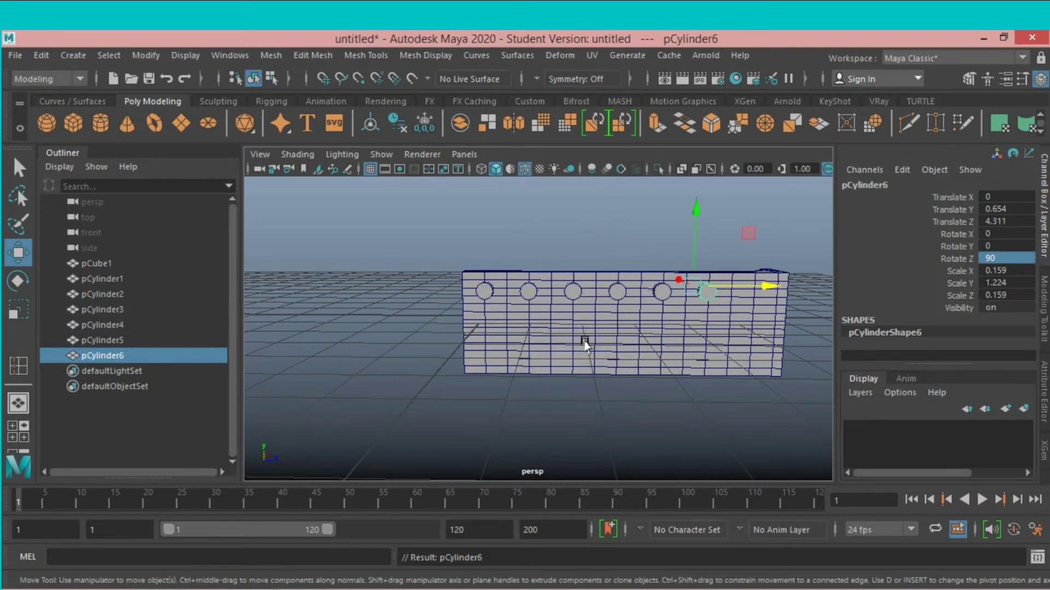
mouse_move(584, 343)
alt+mouse_down()
mouse_move(630, 410)
mouse_move(677, 426)
mouse_move(608, 387)
mouse_move(663, 398)
mouse_move(752, 378)
mouse_move(370, 376)
alt+mouse_up()
Accept the student-version save notice and select the cylinders together
key(q)
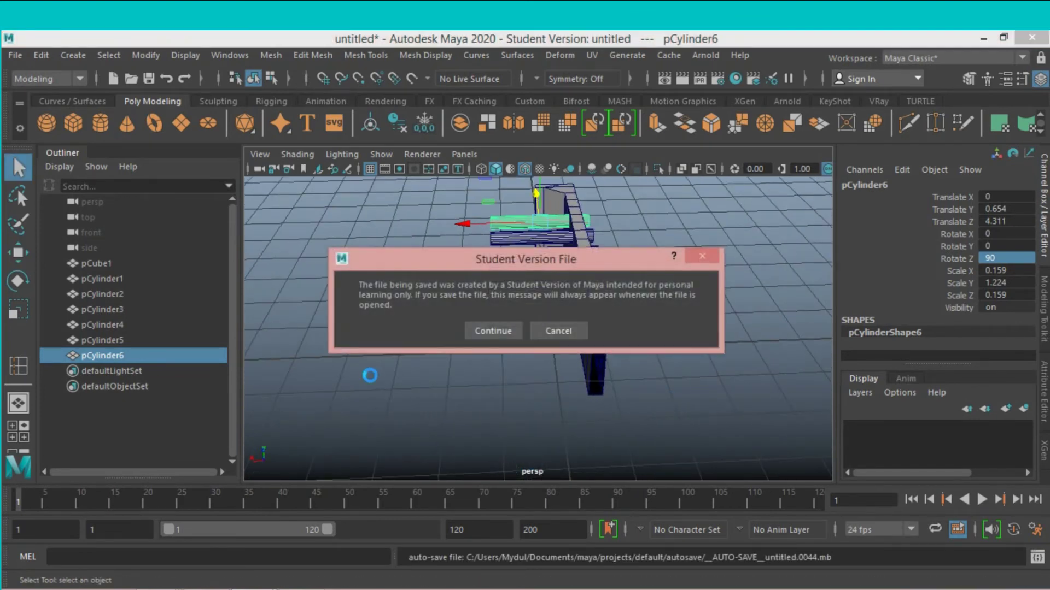
click(490, 331)
key(w)
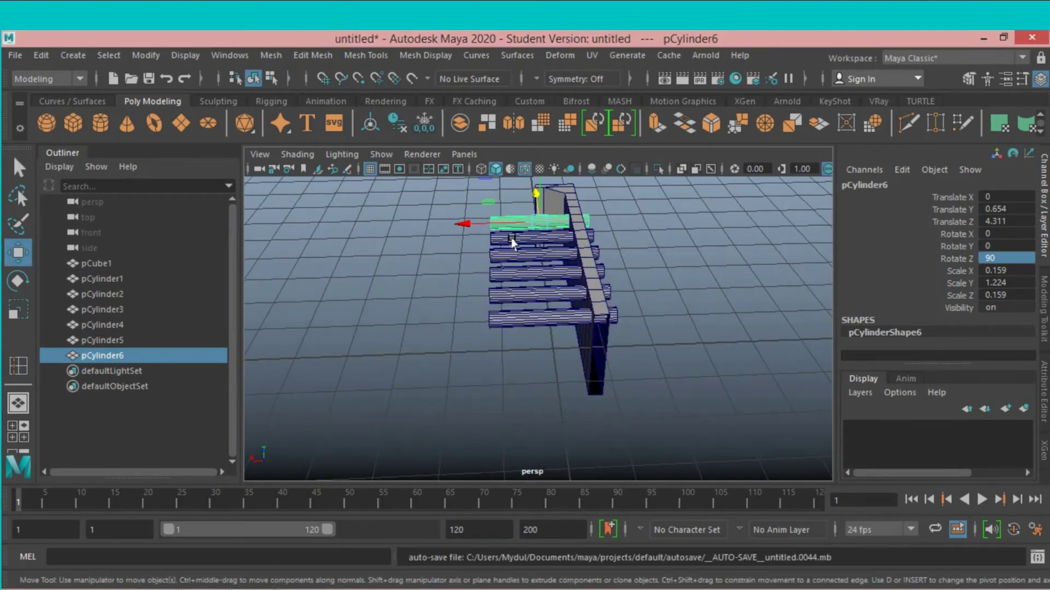
click(18, 168)
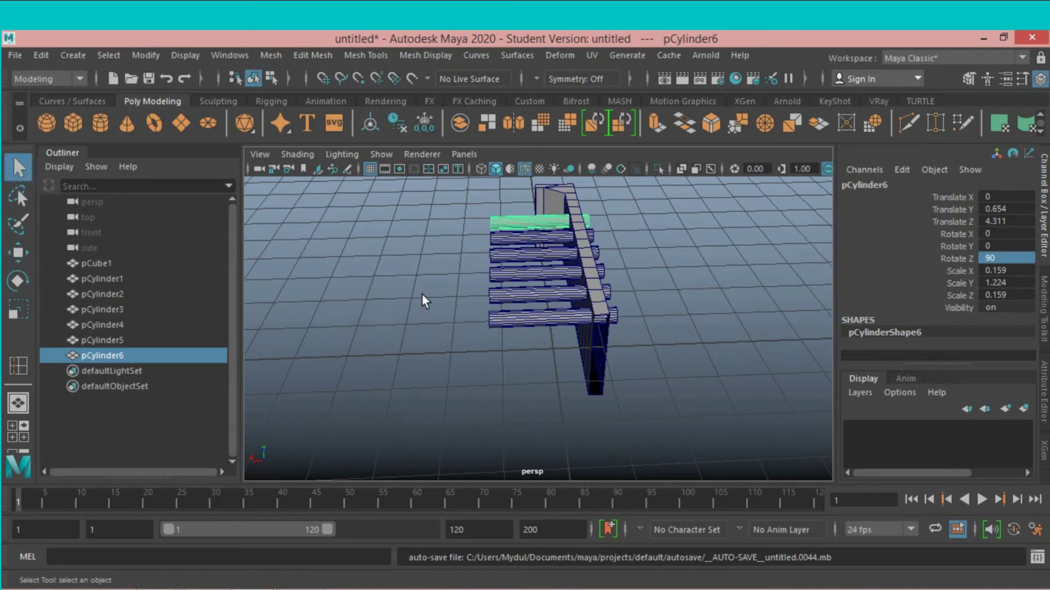
shift+click(500, 238)
shift+click(512, 257)
Combine the six selected cylinders into a single mesh, pCylinder7
shift+click(512, 276)
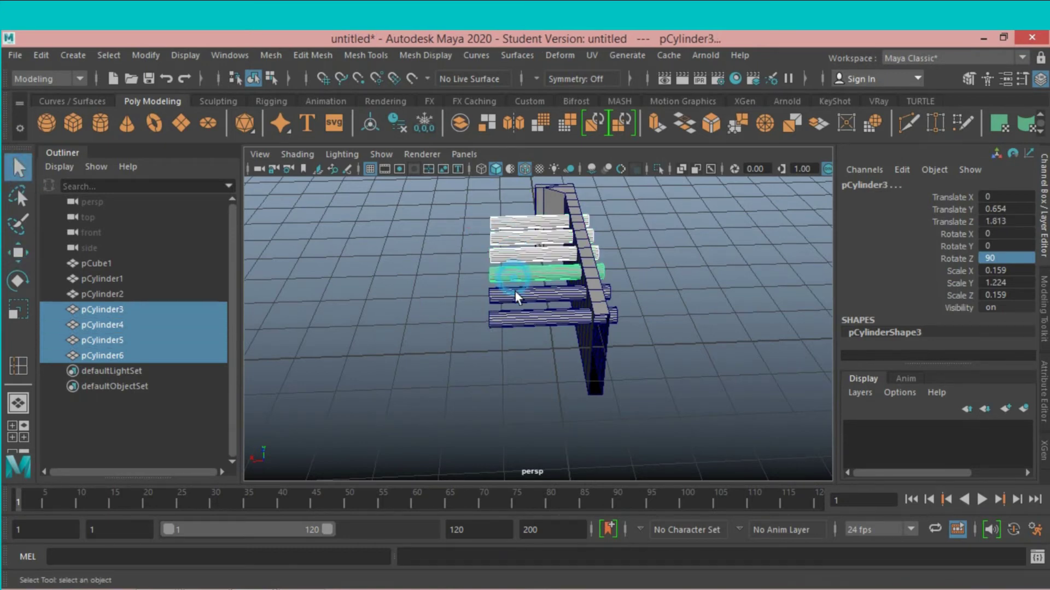
shift+click(520, 296)
shift+click(526, 320)
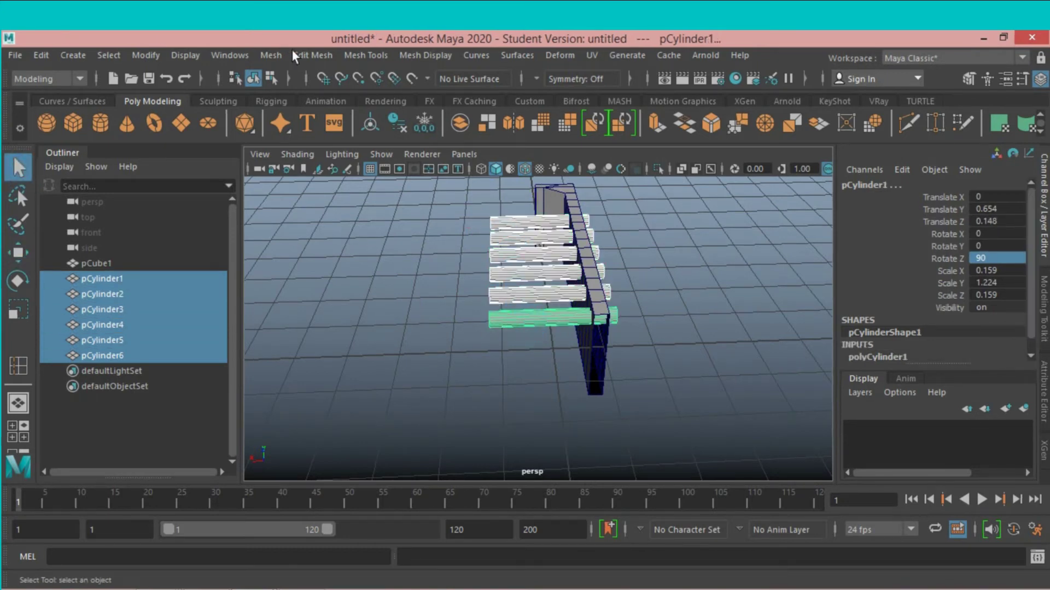
click(270, 55)
click(303, 106)
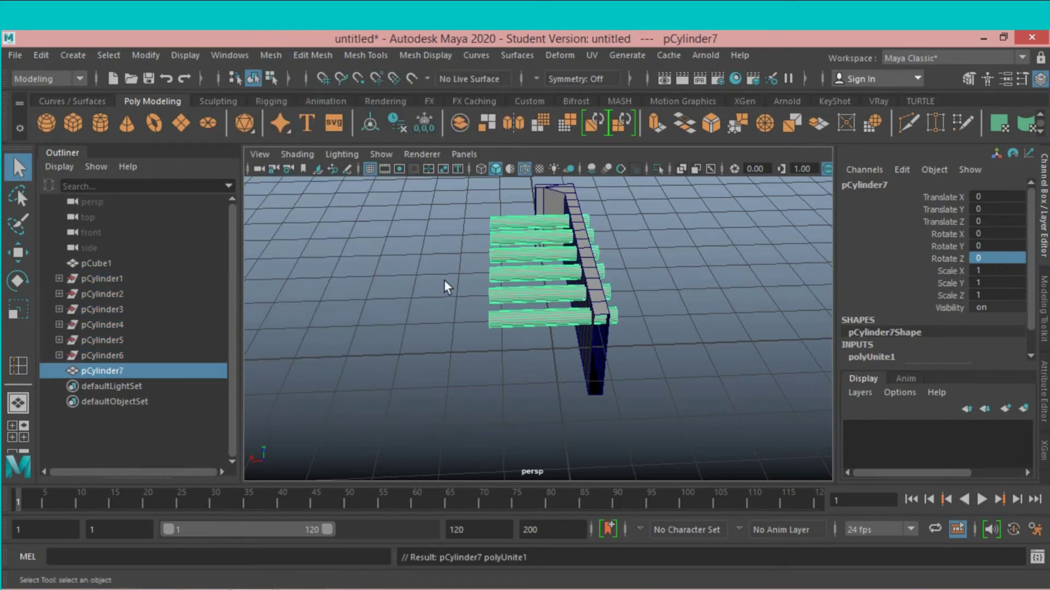
Add the wall to the selection and delete construction history on both objects
alt+drag(666, 289, 491, 247)
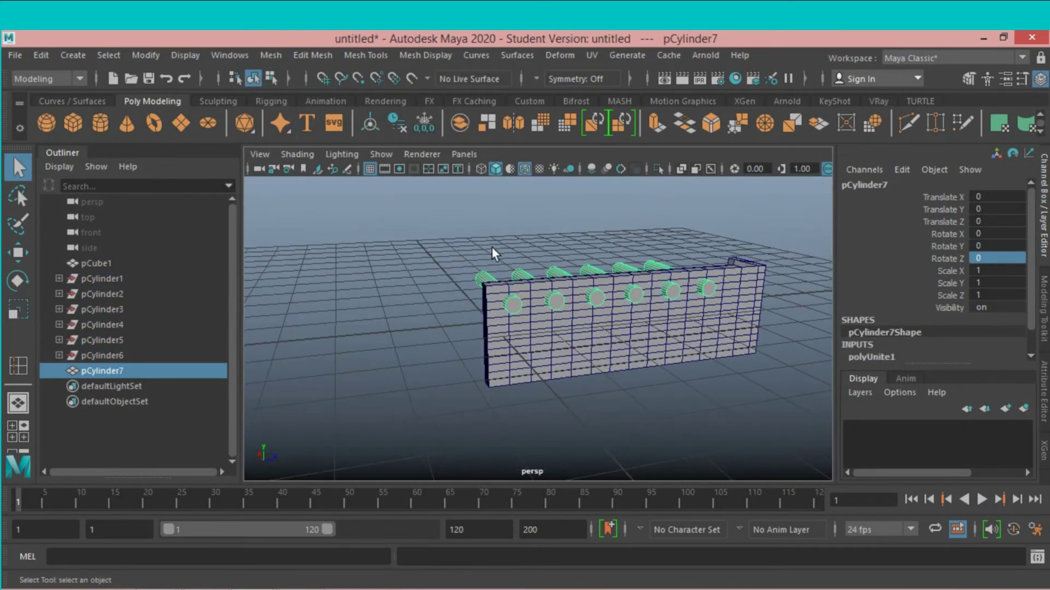
shift+click(658, 364)
click(42, 56)
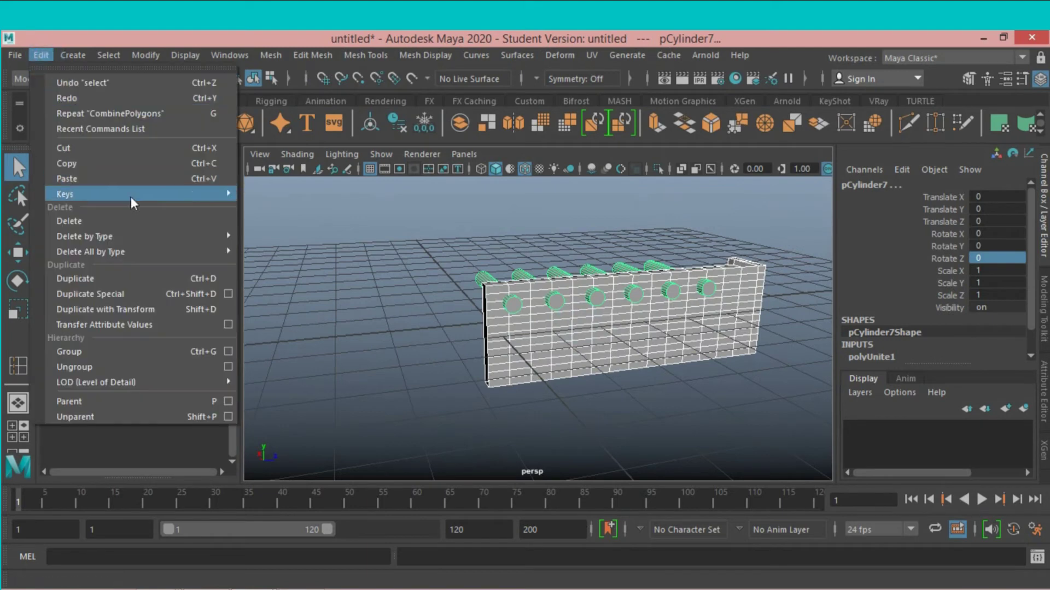
click(263, 234)
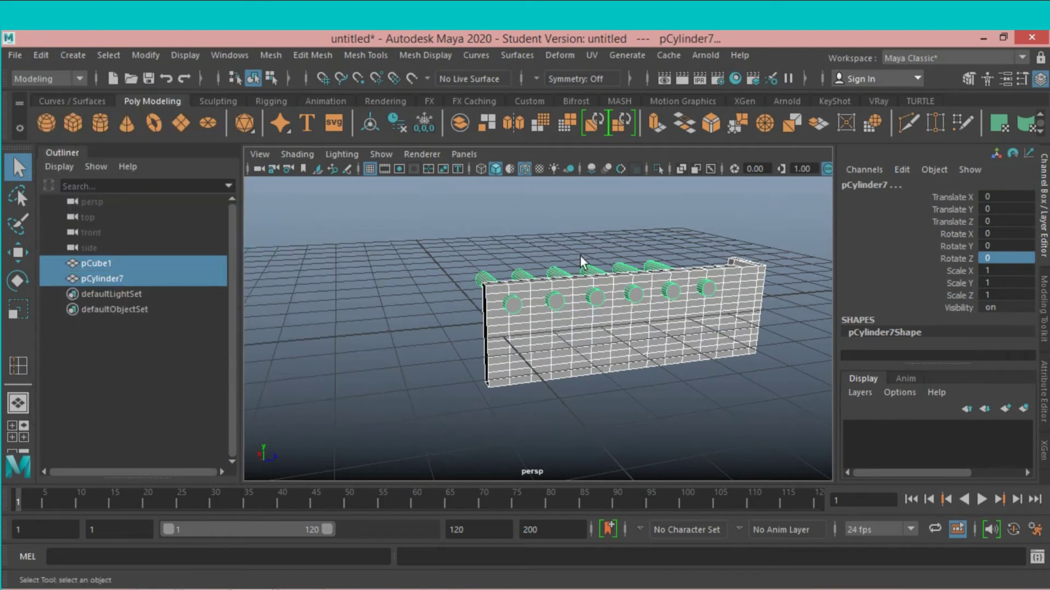
Duplicate the combined cylinder row and drag the copy down the wall
mouse_move(579, 257)
alt+mouse_down()
mouse_move(466, 232)
mouse_move(444, 255)
mouse_move(462, 240)
mouse_move(485, 247)
alt+mouse_up()
scroll(444, 254, up, 2)
click(526, 248)
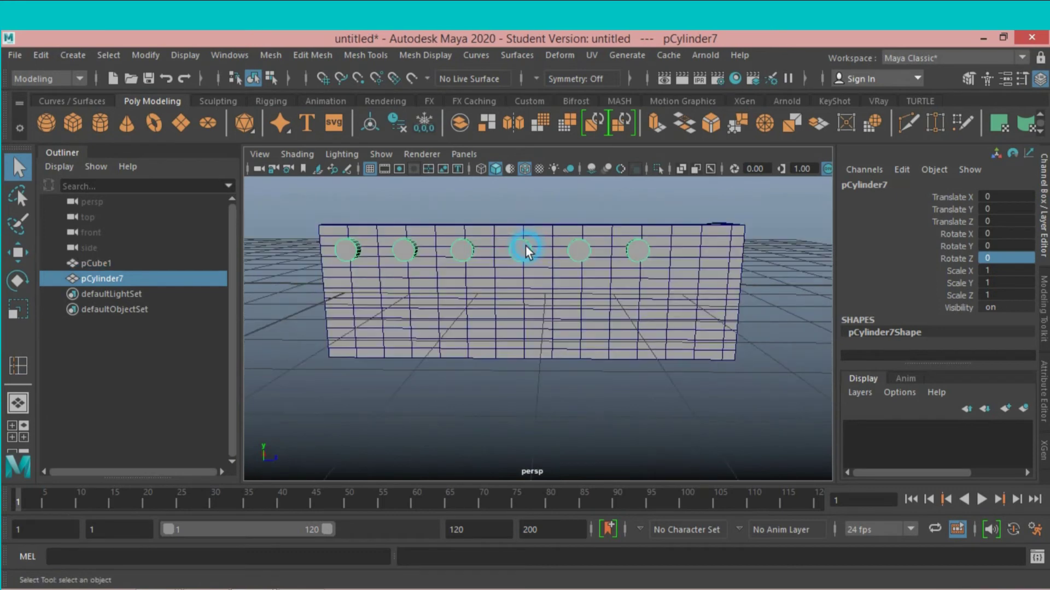
key(ctrl+d)
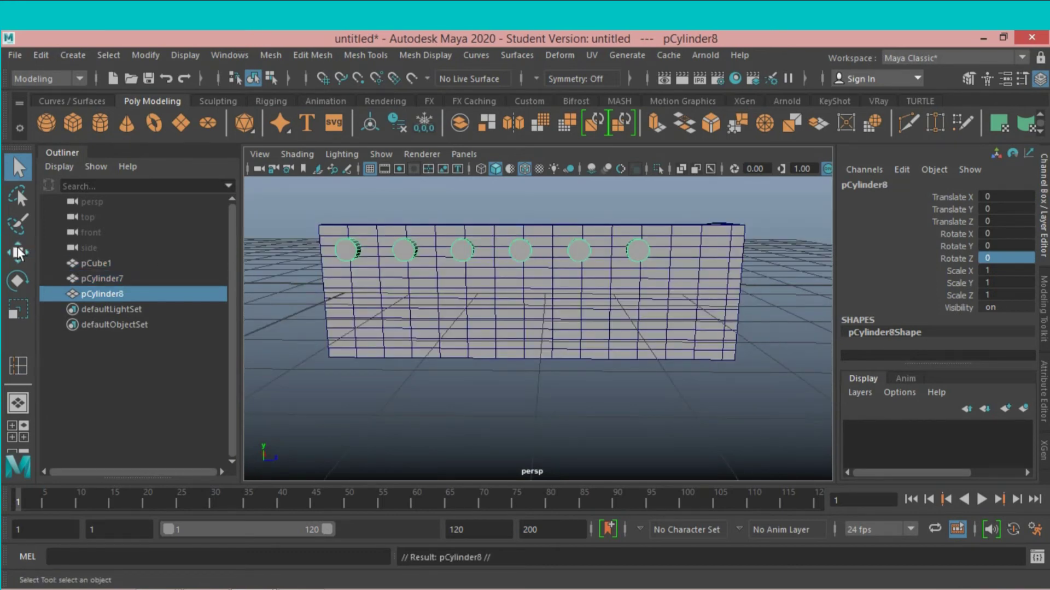
click(18, 253)
drag(497, 195, 512, 274)
Fine-tune the lower row to about Translate Y -1.306 and select the wall
alt+drag(588, 405, 581, 399)
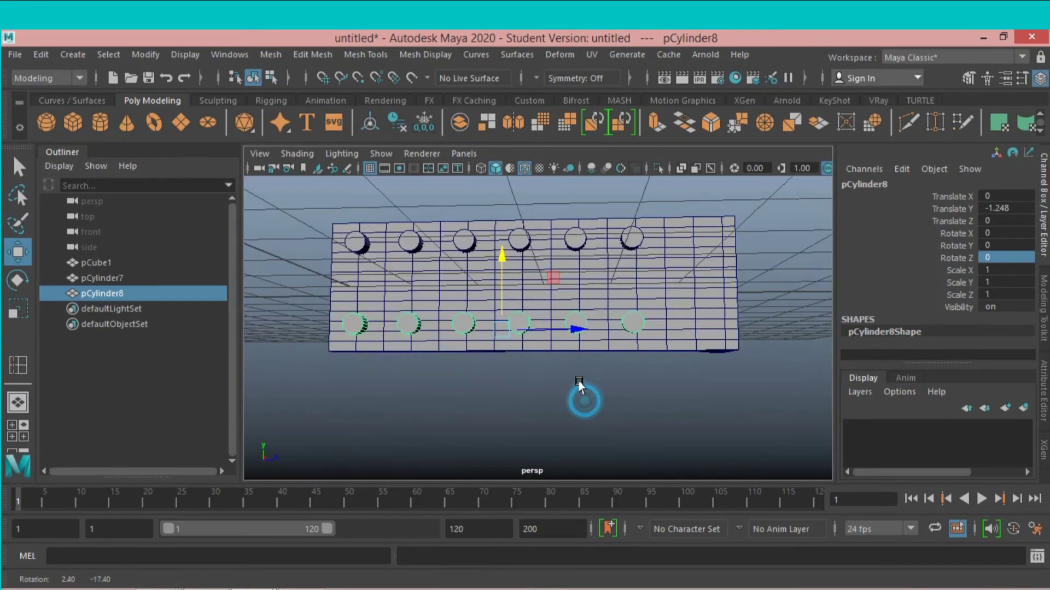
alt+right_drag(582, 399, 587, 374)
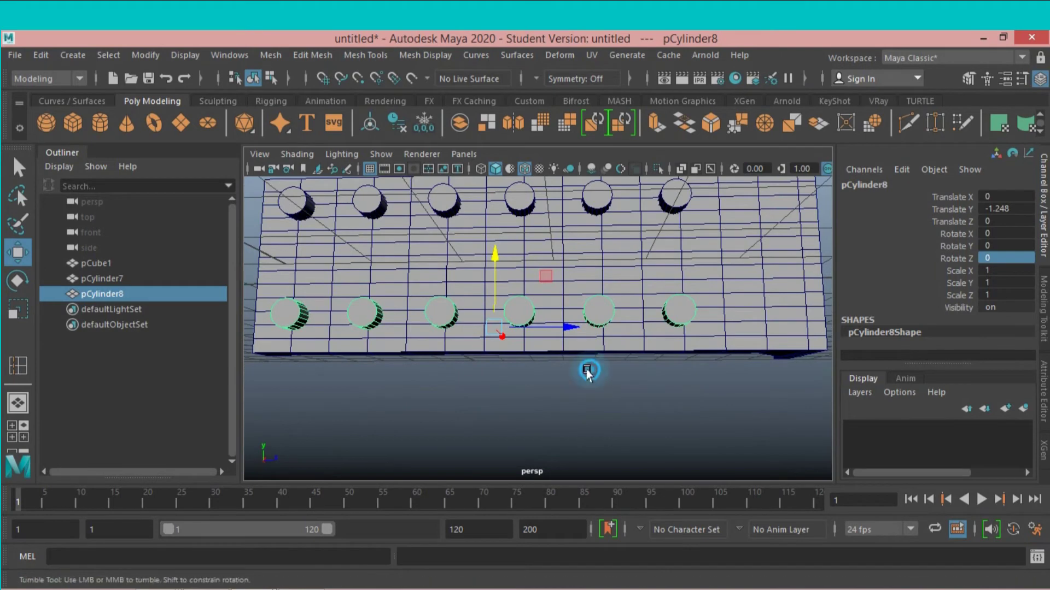
drag(491, 268, 496, 269)
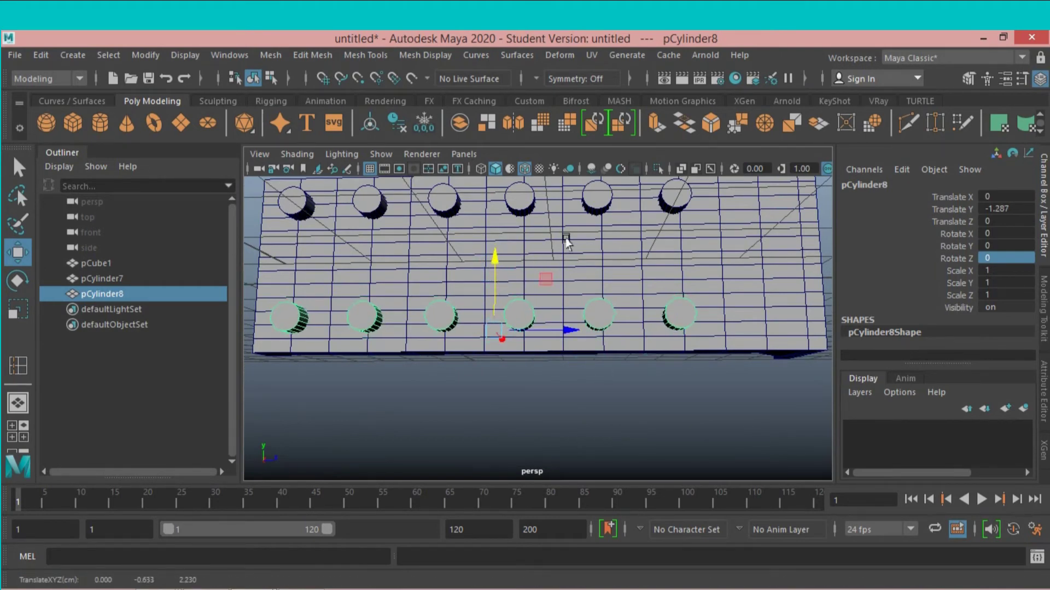
mouse_move(563, 235)
alt+mouse_down()
mouse_move(579, 268)
mouse_move(578, 239)
alt+mouse_up()
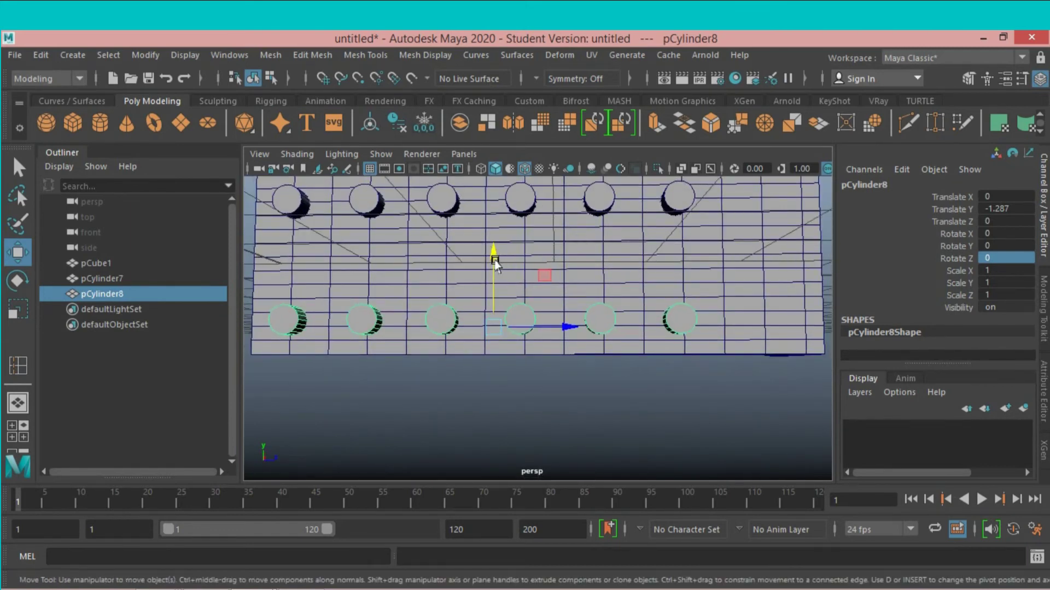
mouse_move(496, 265)
mouse_down()
mouse_move(486, 259)
mouse_move(527, 276)
mouse_move(520, 298)
mouse_up()
click(699, 281)
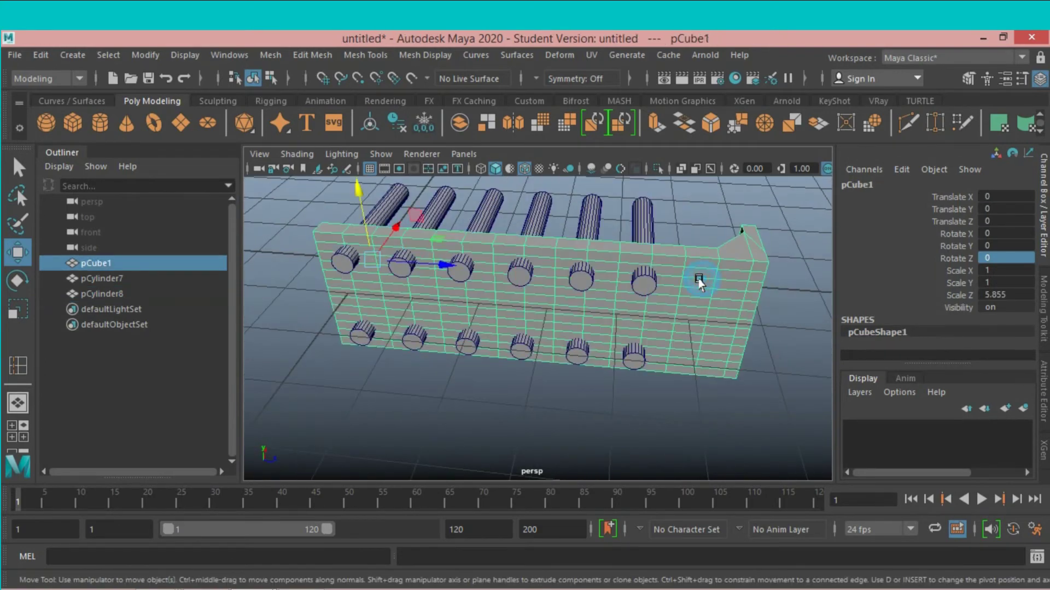
Boolean-subtract both cylinder rows from the wall, leaving twelve holes in pCube2
shift+click(638, 216)
shift+click(629, 357)
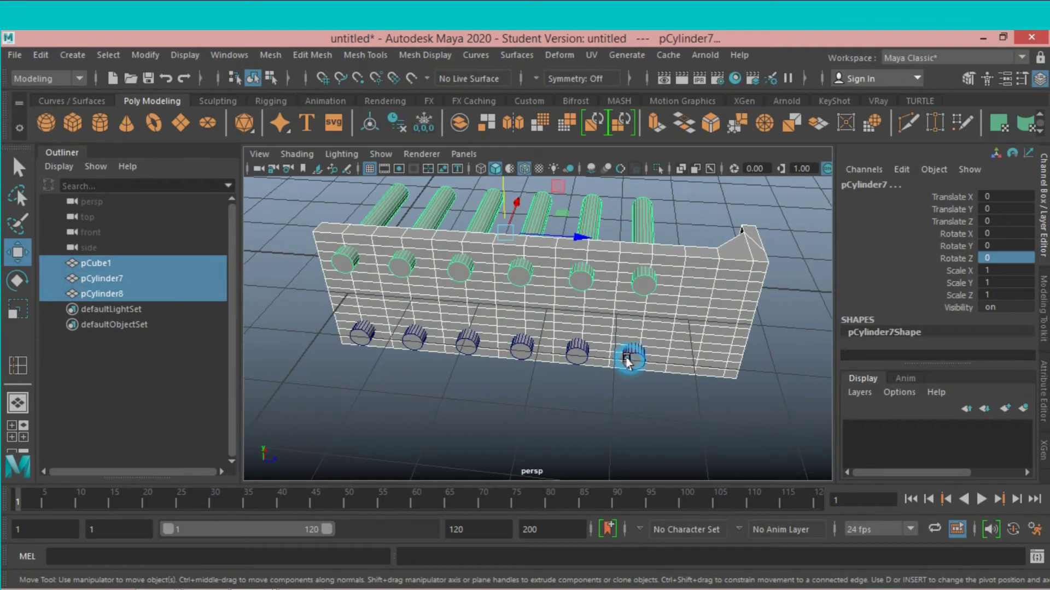
click(270, 55)
mouse_move(301, 93)
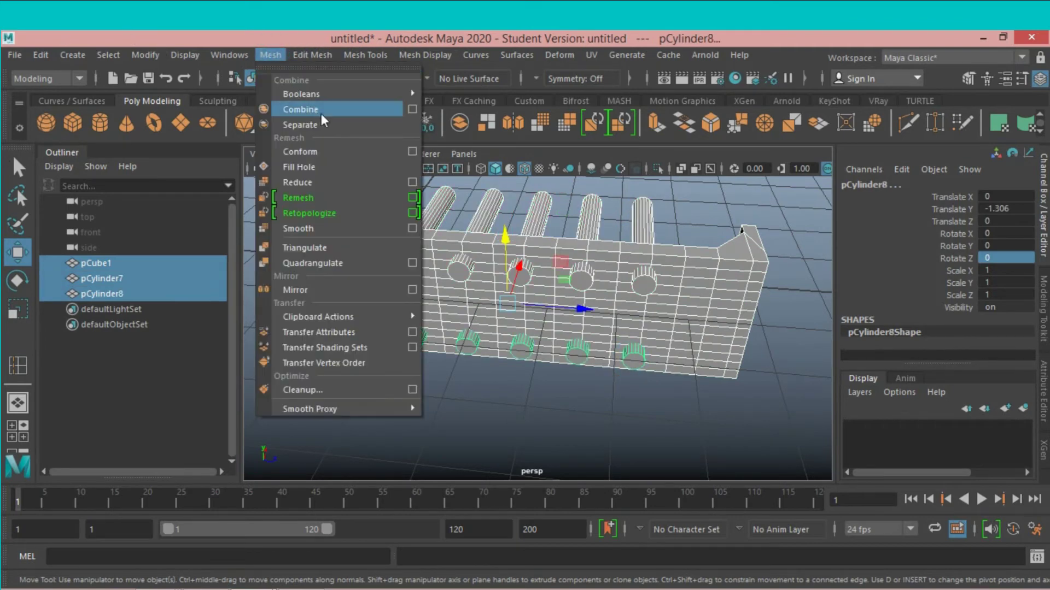
click(466, 110)
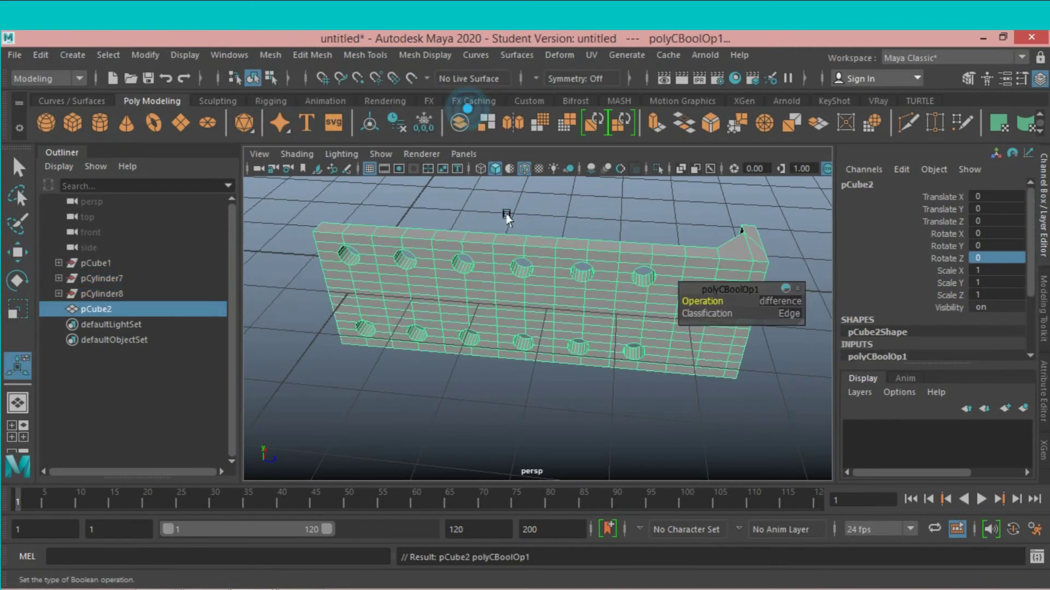
mouse_move(509, 364)
alt+mouse_down()
mouse_move(649, 347)
mouse_move(625, 352)
mouse_move(581, 291)
mouse_move(561, 356)
alt+mouse_up()
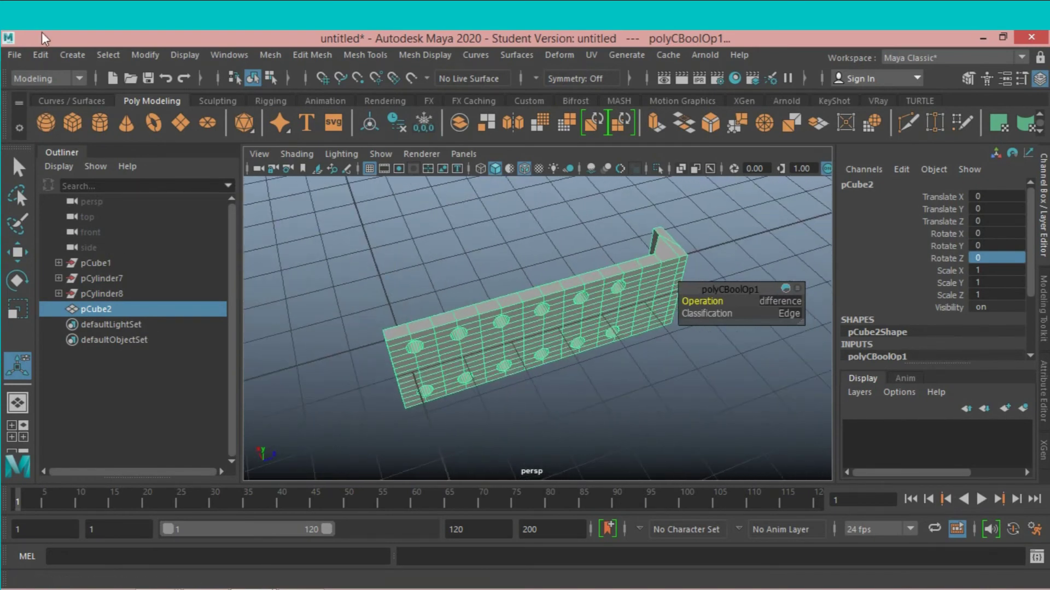
click(41, 55)
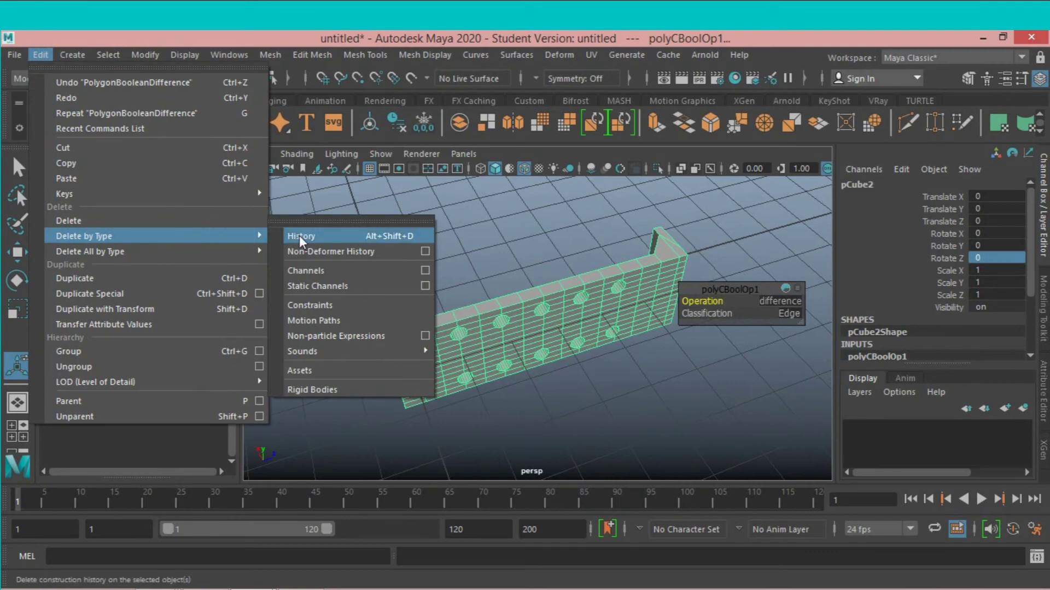
Delete pCube2's construction history and view the wall edge-on
click(300, 235)
mouse_move(376, 267)
alt+mouse_down()
mouse_move(440, 257)
mouse_move(417, 257)
alt+mouse_up()
alt+middle_drag(417, 257, 450, 253)
mouse_move(450, 253)
alt+mouse_down()
mouse_move(440, 274)
mouse_move(520, 272)
mouse_move(572, 255)
mouse_move(552, 253)
alt+mouse_up()
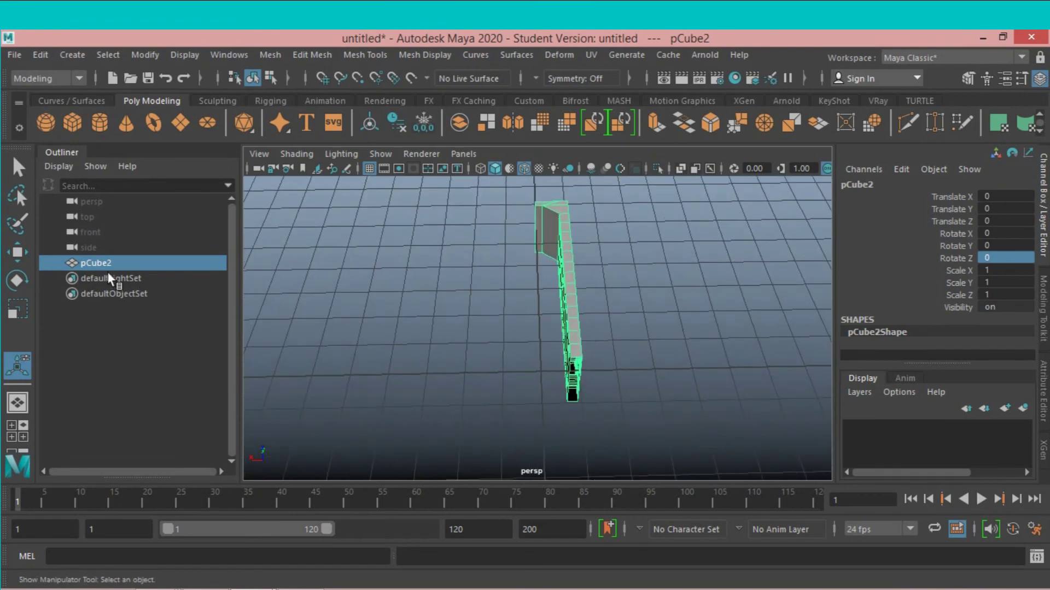
Snap the wall's pivot to a vertex on its edge
click(18, 252)
alt+drag(307, 293, 397, 294)
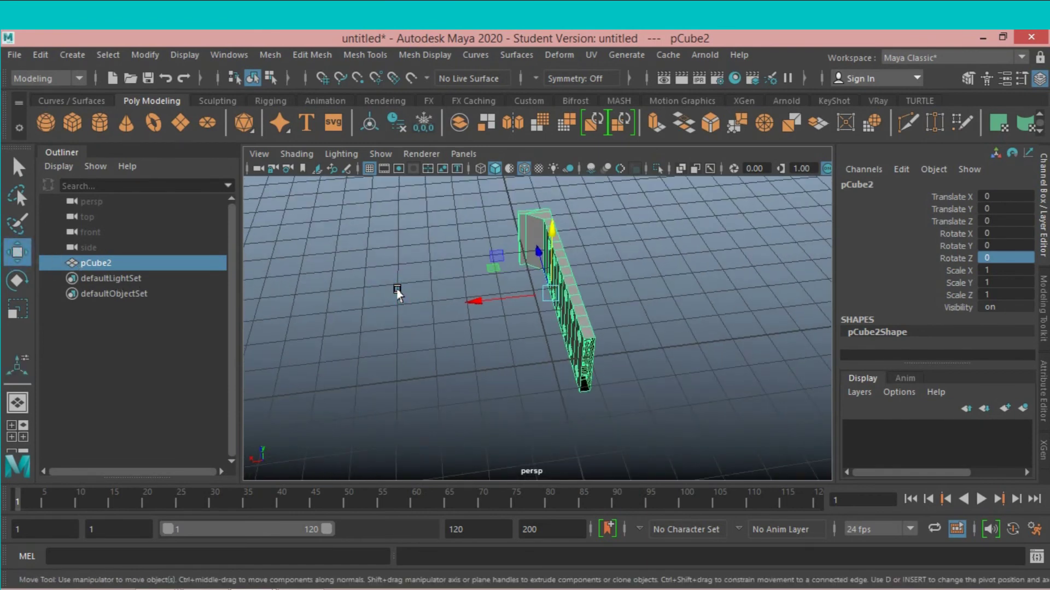
key(d)
key(v)
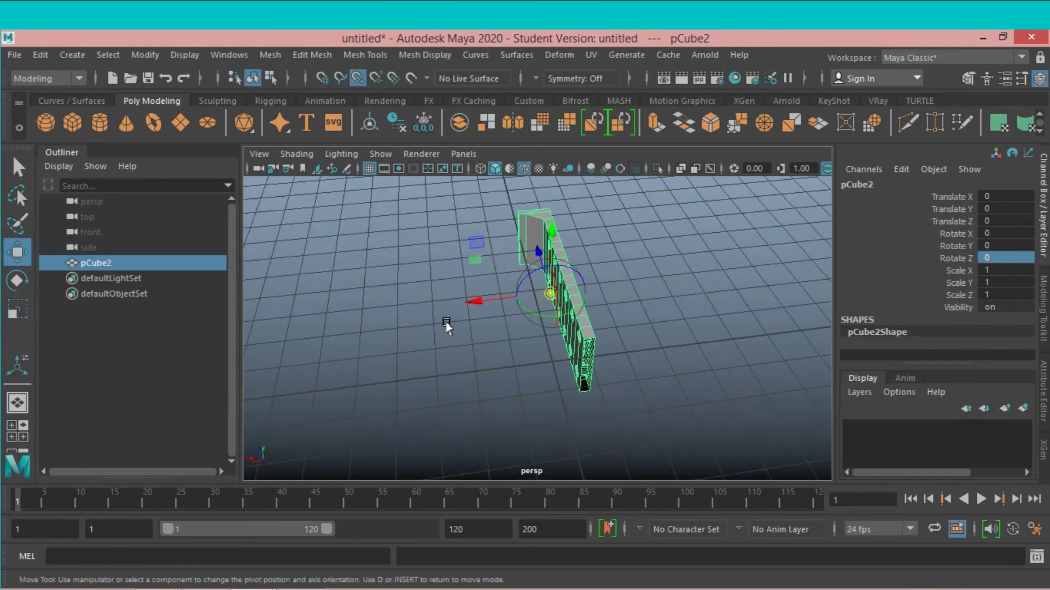
drag(475, 305, 462, 304)
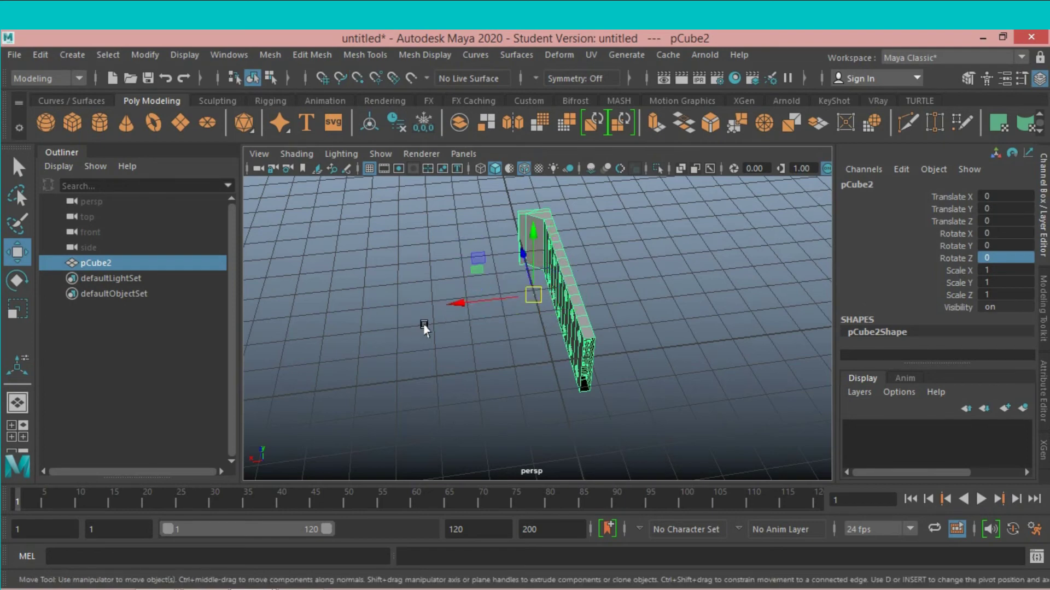
click(271, 54)
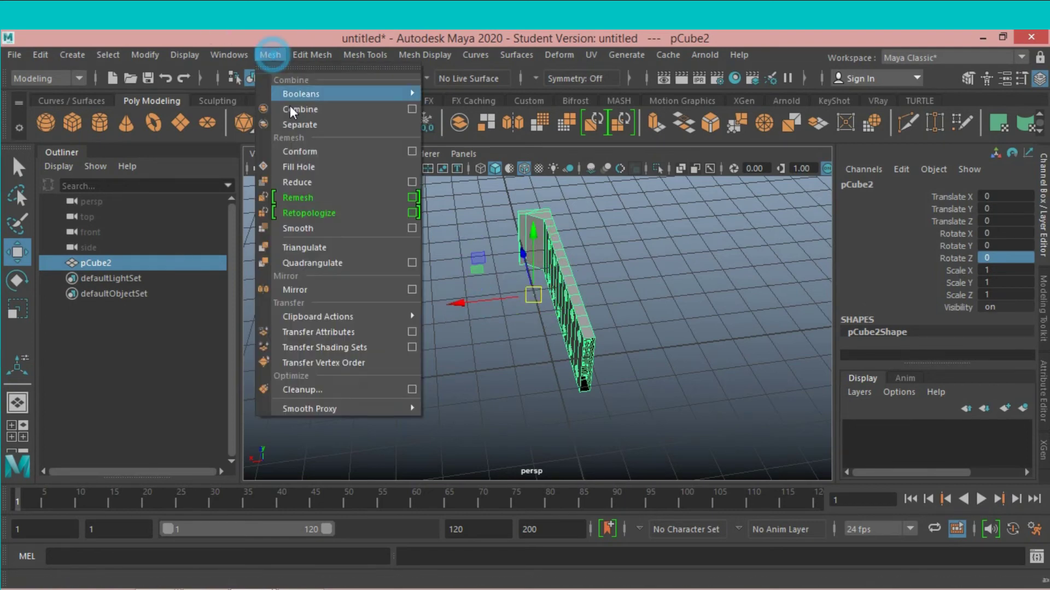
Mirror the wall across X, positive direction, about its object pivot, without cutting geometry
click(411, 289)
click(544, 83)
click(568, 113)
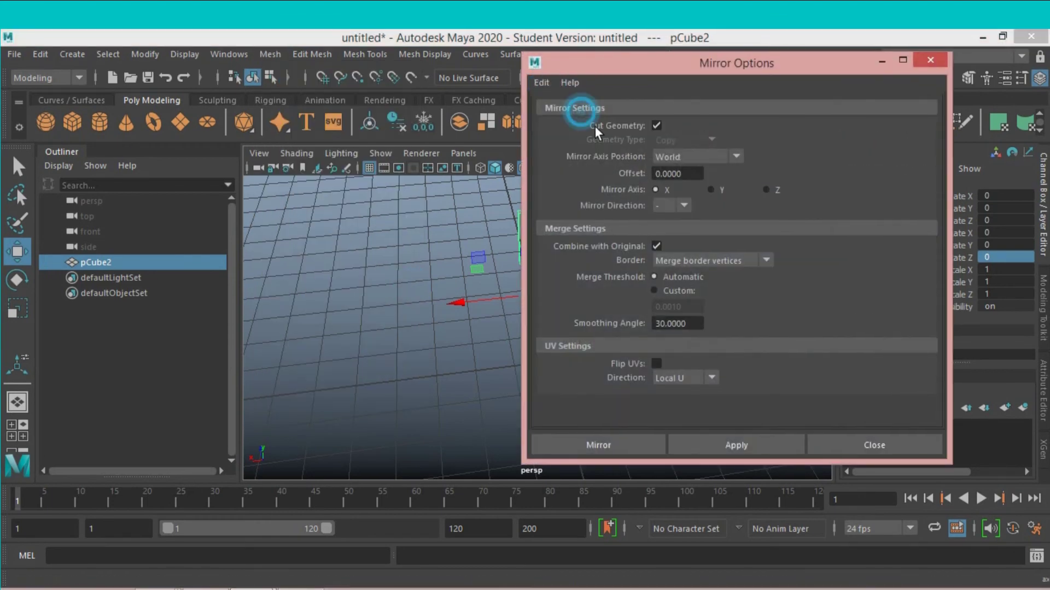
click(656, 125)
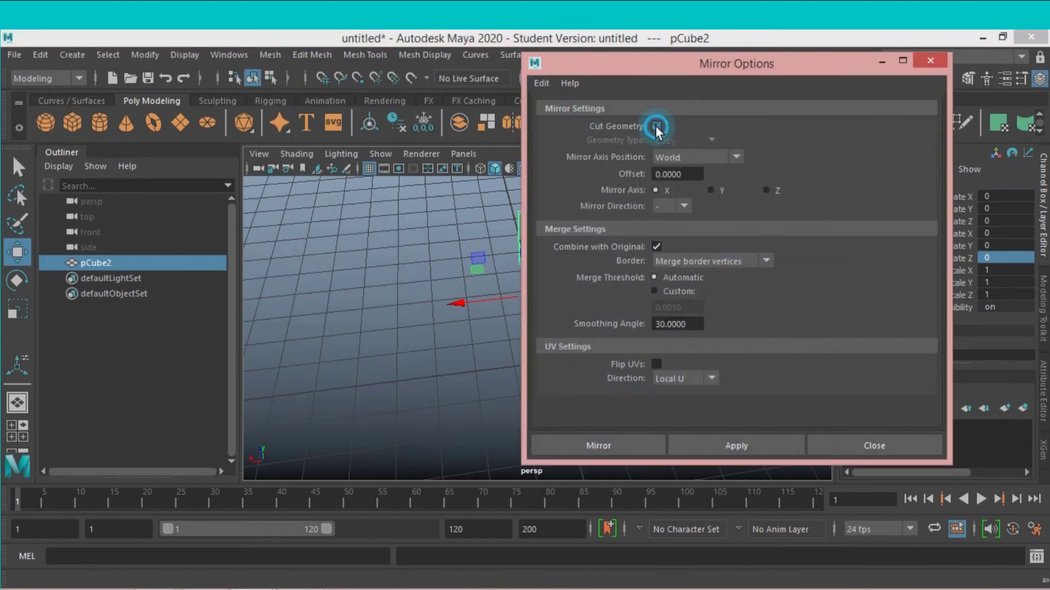
click(684, 206)
click(685, 221)
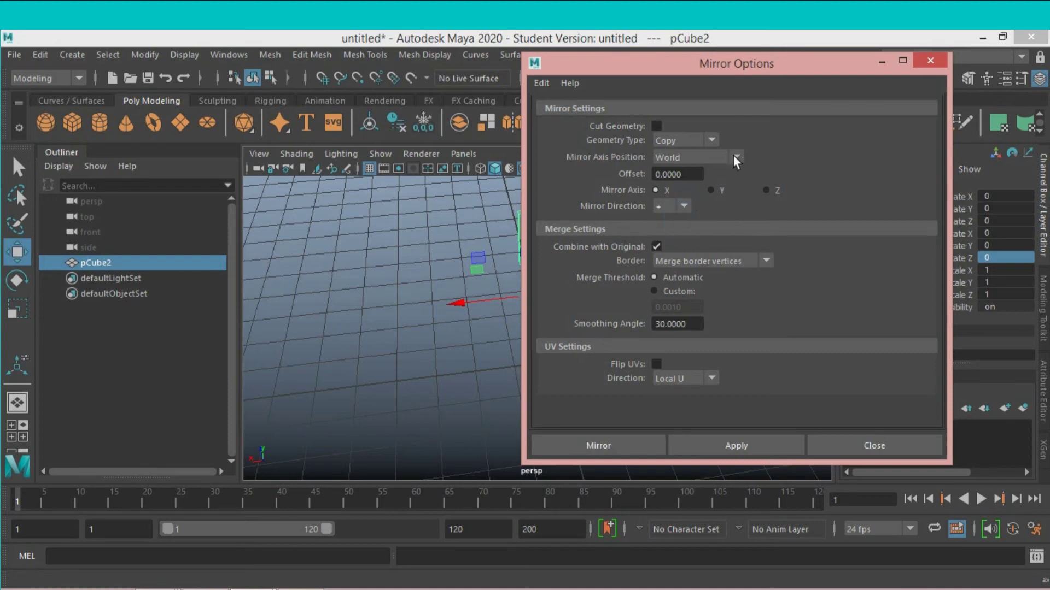
click(734, 156)
click(704, 186)
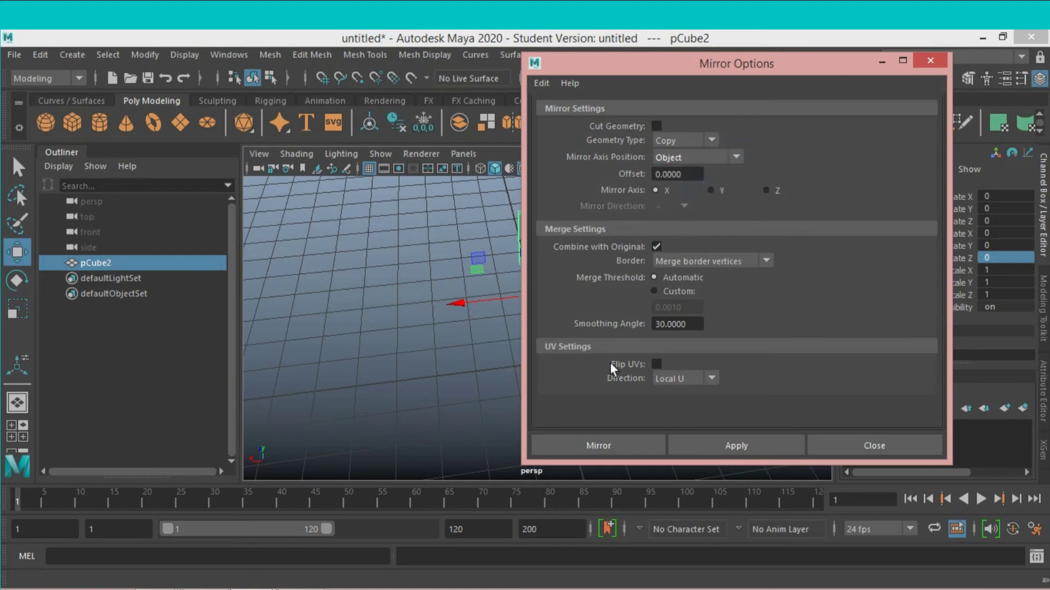
click(599, 445)
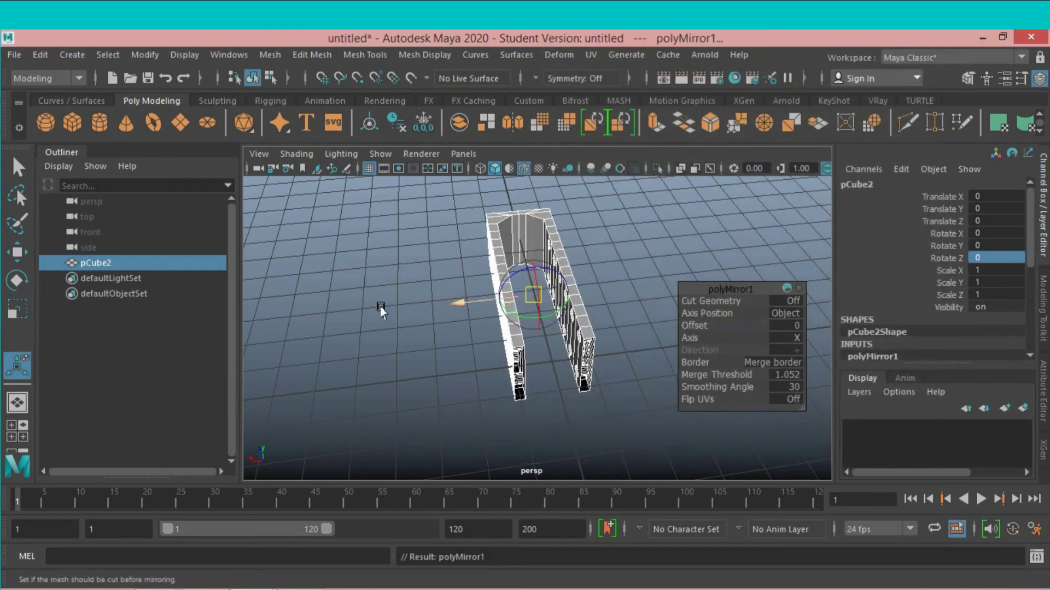
Delete the mirrored wall's construction history
click(40, 53)
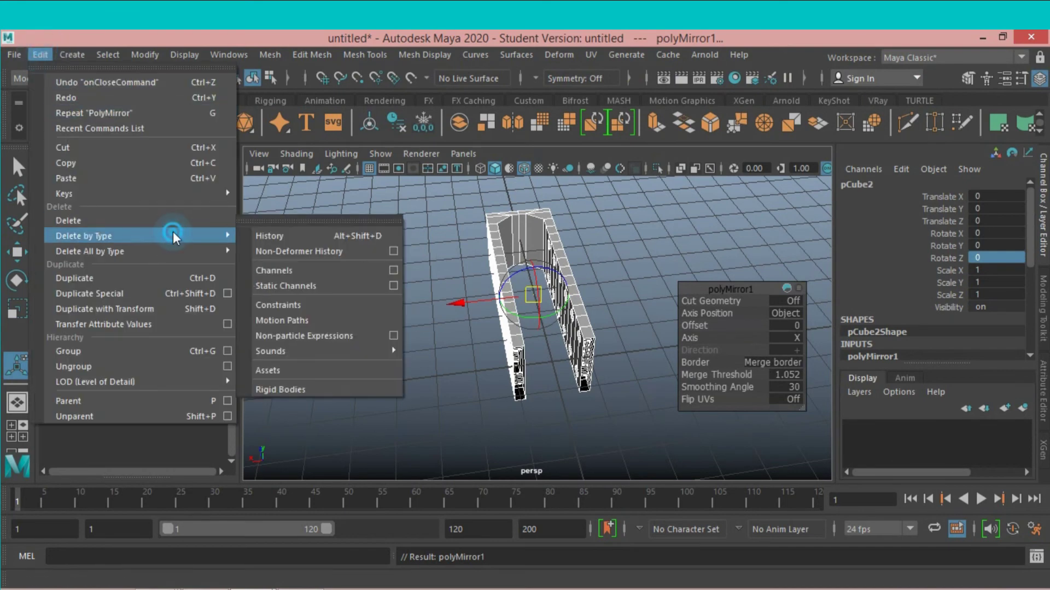
click(261, 233)
alt+drag(392, 296, 328, 287)
click(27, 253)
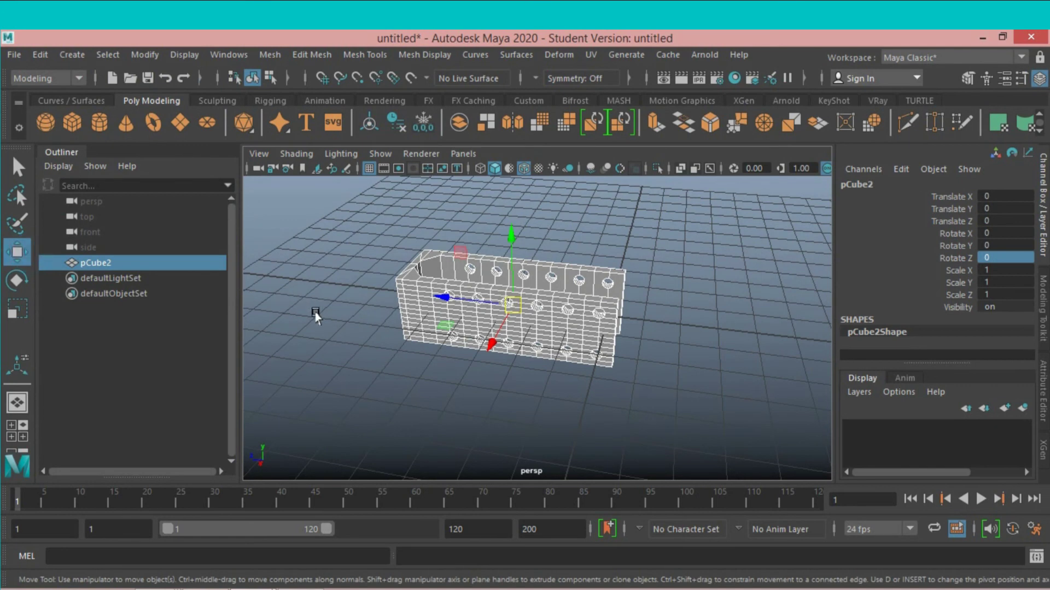
Try placing the pivot on a hole of the wall, then reselect the holed box
key(d)
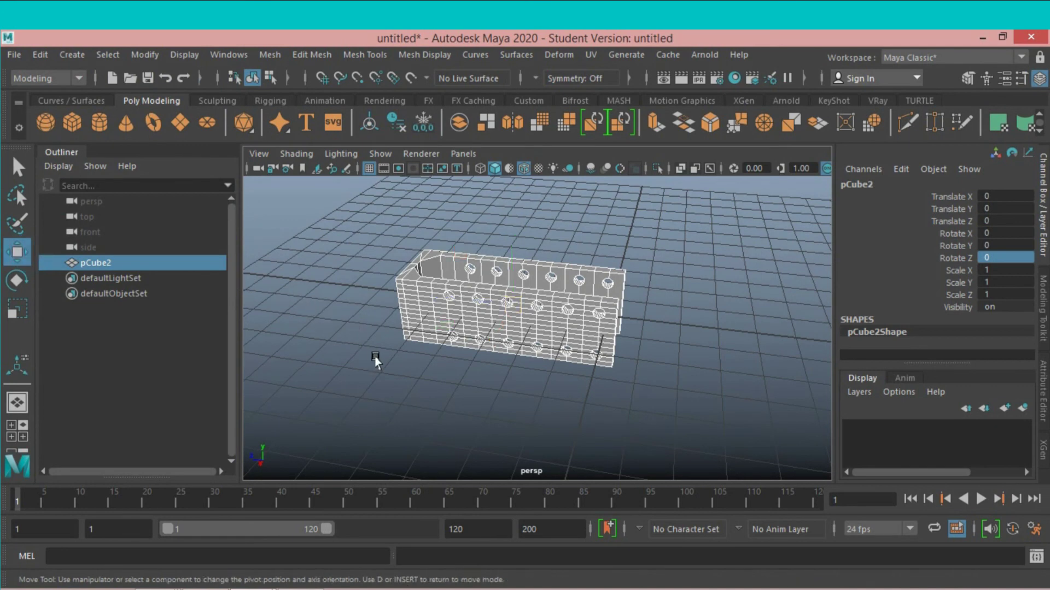
alt+drag(375, 357, 462, 328)
click(468, 321)
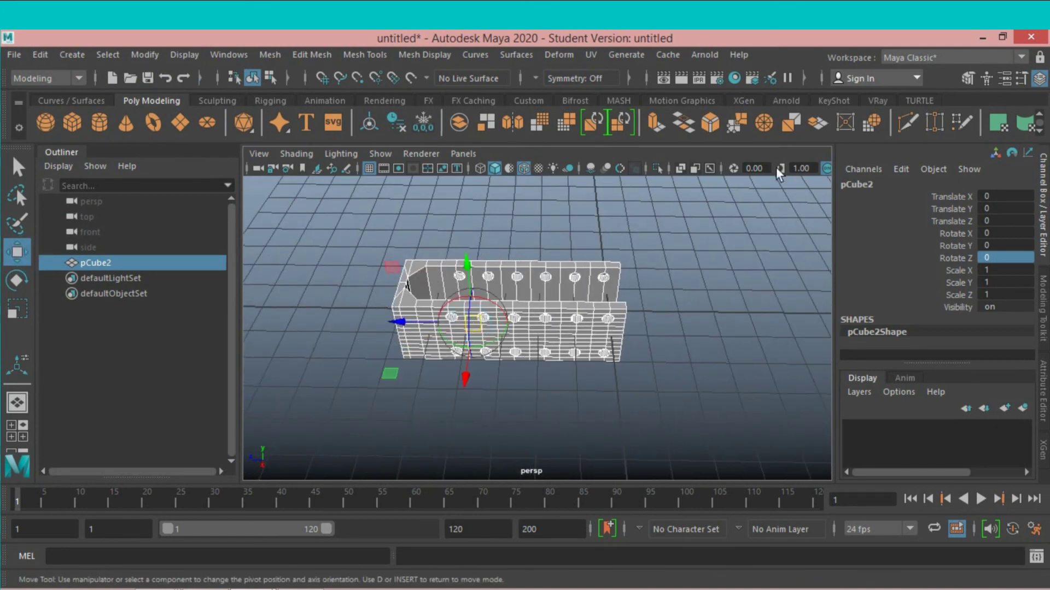
click(967, 78)
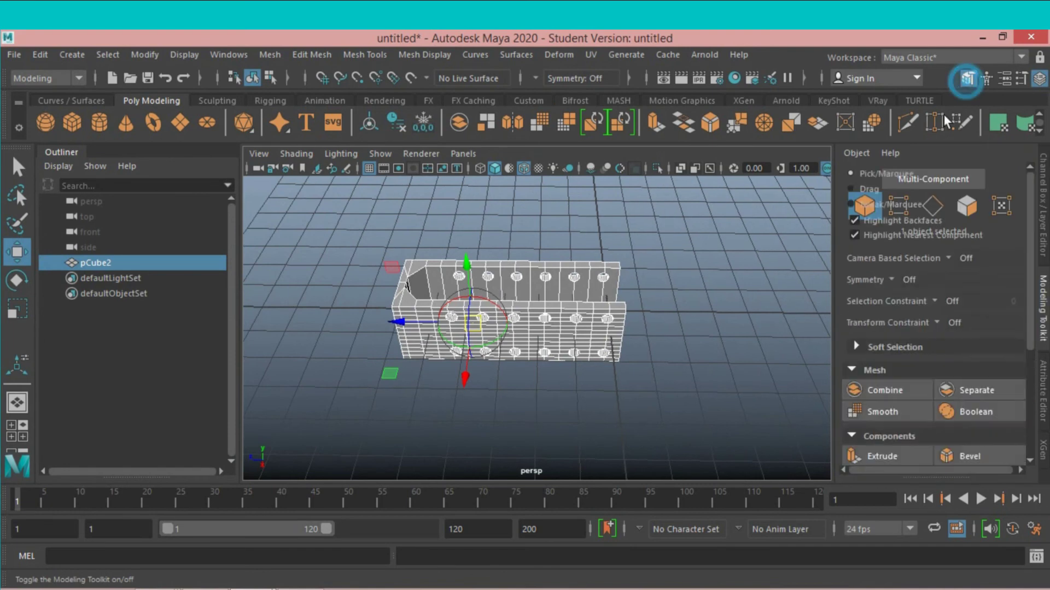
click(586, 314)
mouse_move(586, 314)
alt+mouse_down()
mouse_move(665, 304)
mouse_move(668, 274)
alt+mouse_up()
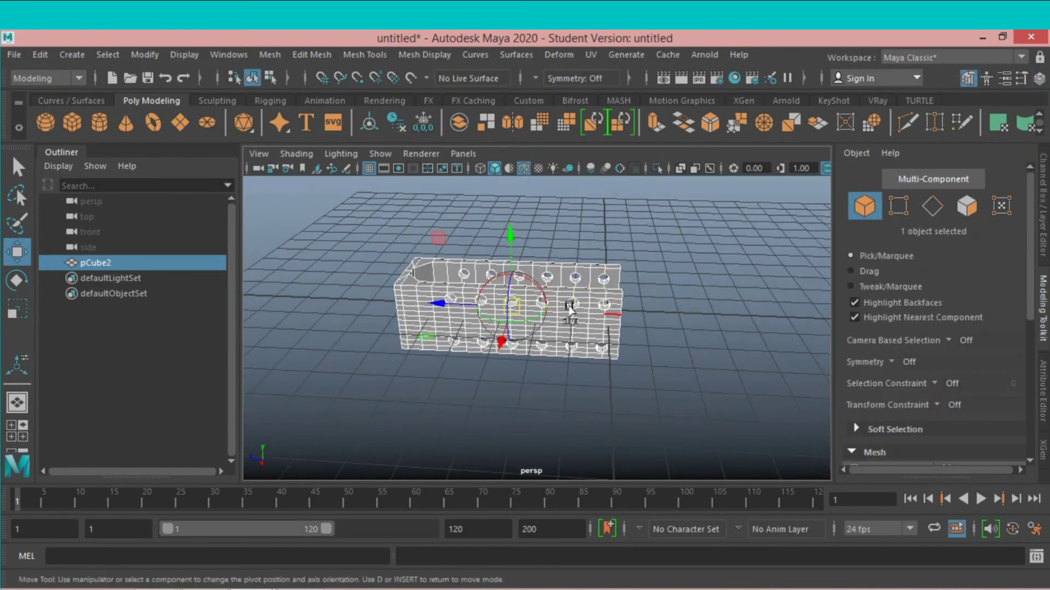
key(q)
click(604, 307)
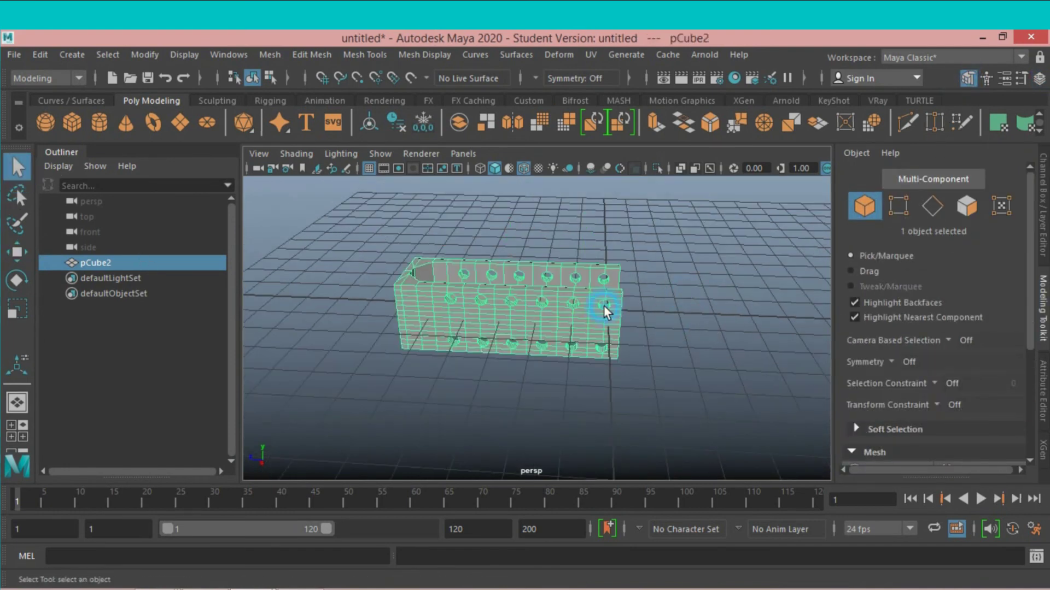
Reposition the box's pivot at its short end edge on the right side
alt+drag(585, 309, 518, 321)
click(21, 256)
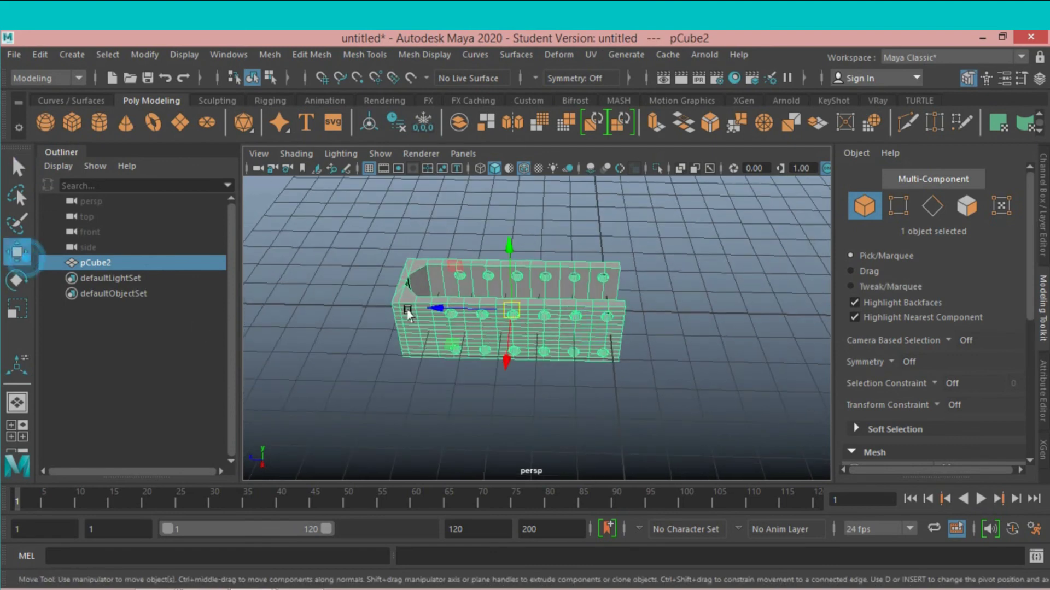
alt+drag(410, 306, 623, 320)
key(d)
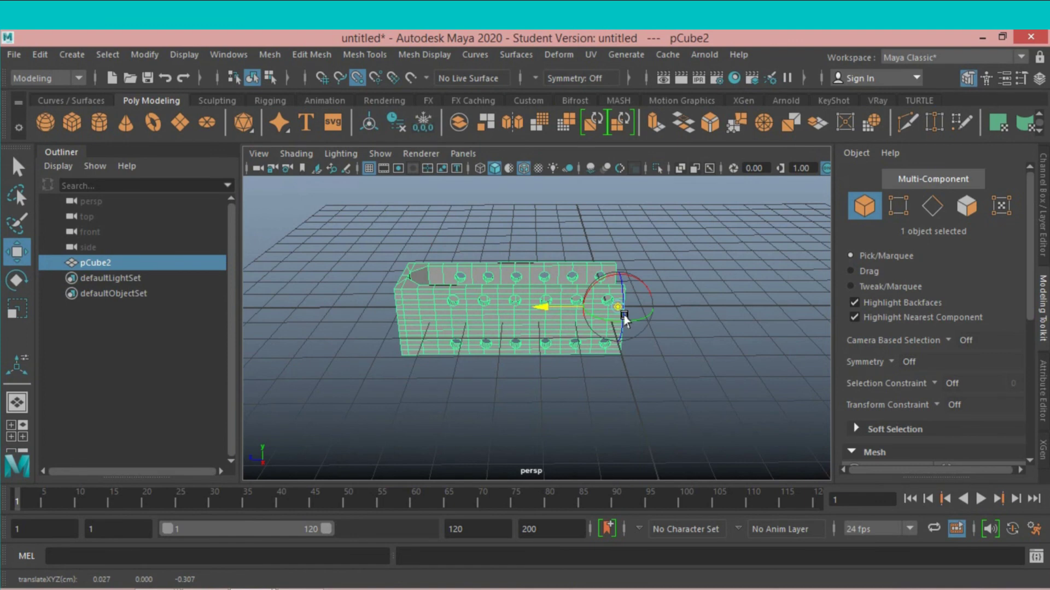
key(d)
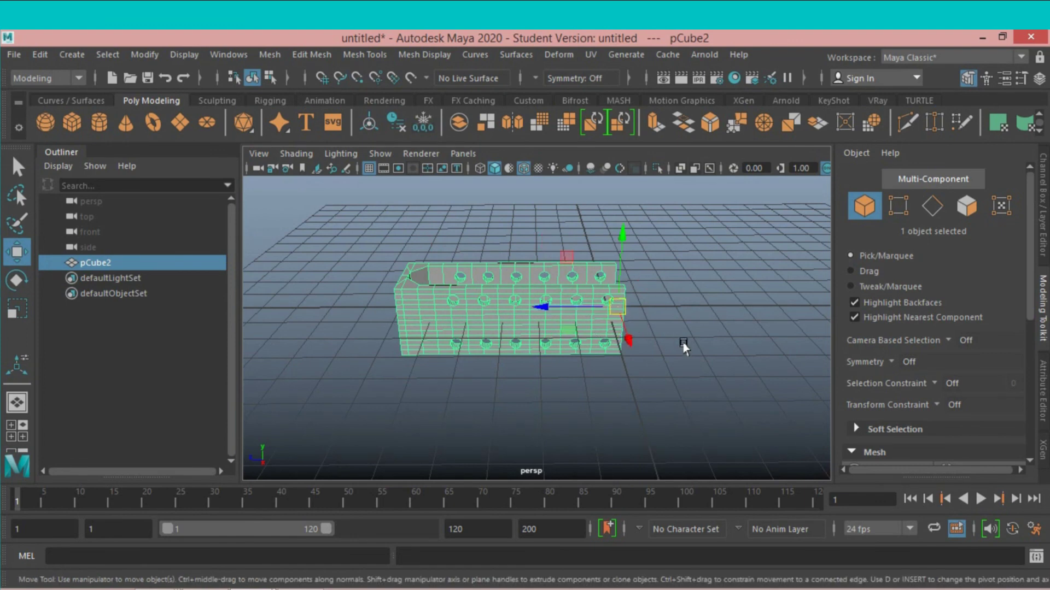
alt+drag(680, 343, 649, 325)
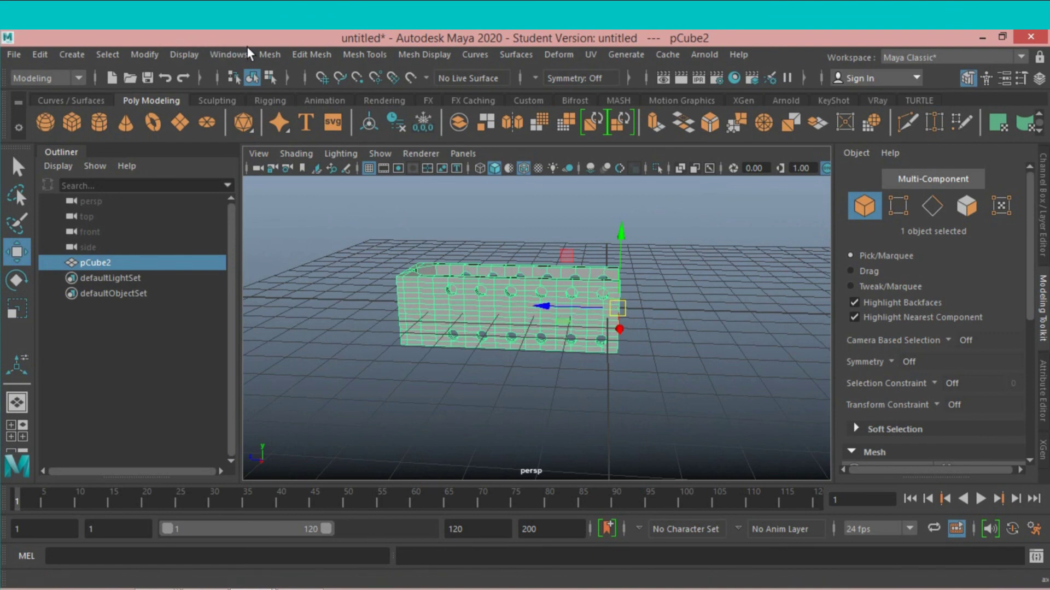
click(270, 56)
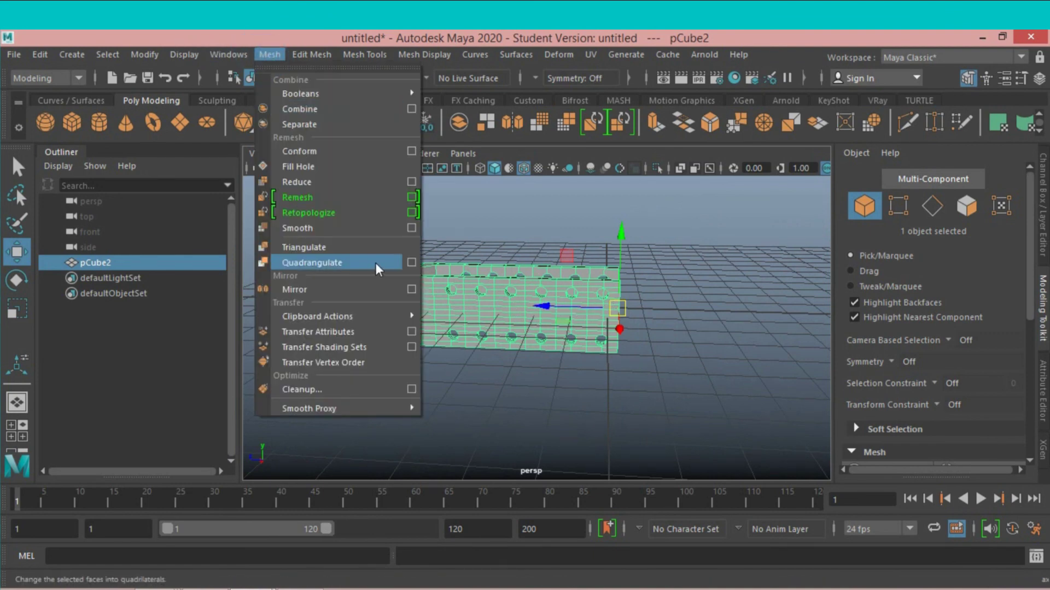
Mirror the U-shaped wall across Z about its object pivot, without cutting, closing the box
click(411, 289)
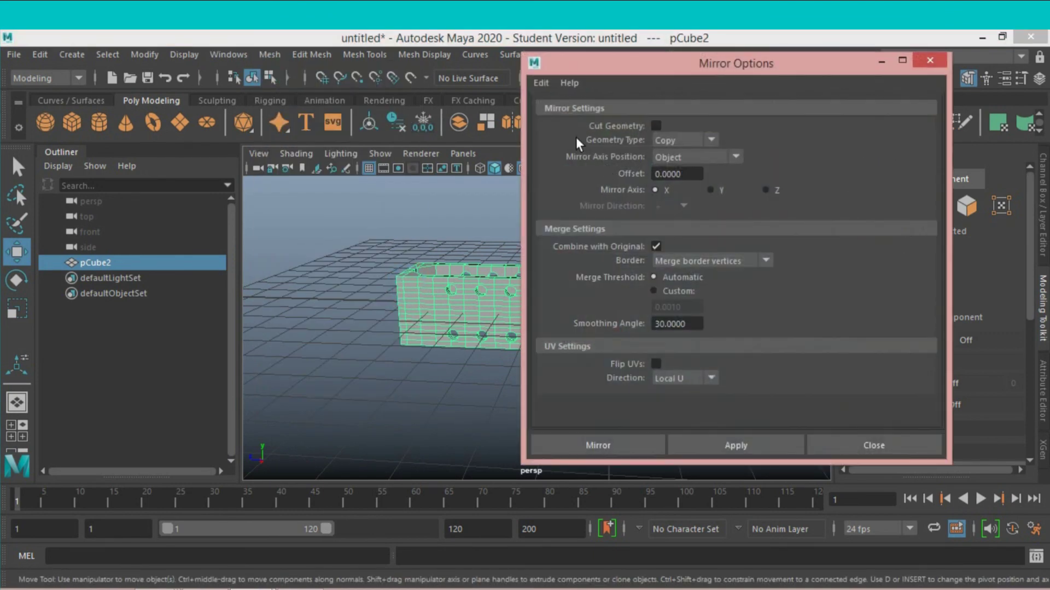
click(541, 83)
click(563, 114)
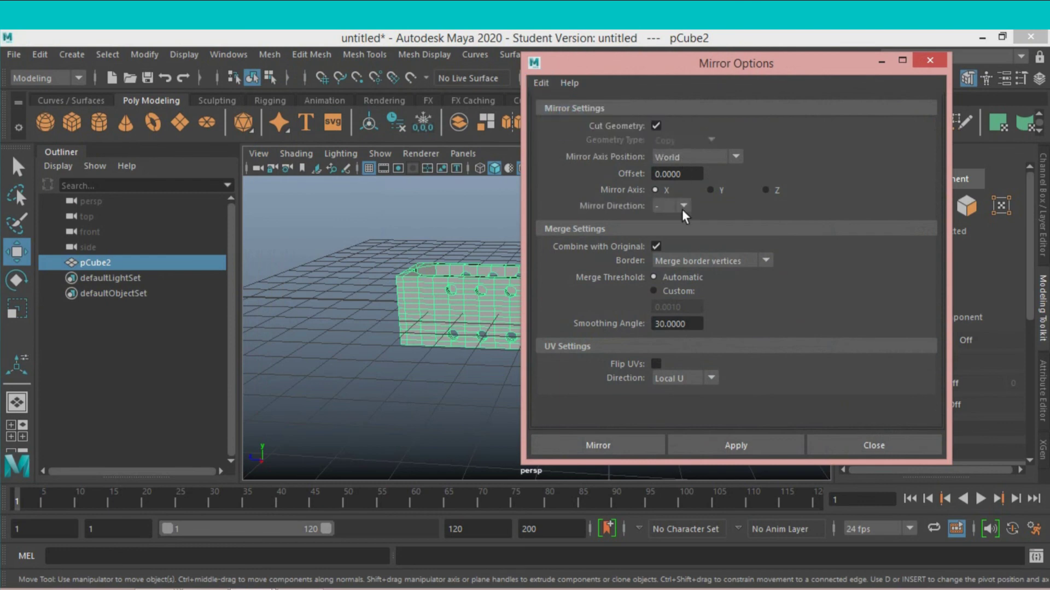
click(766, 190)
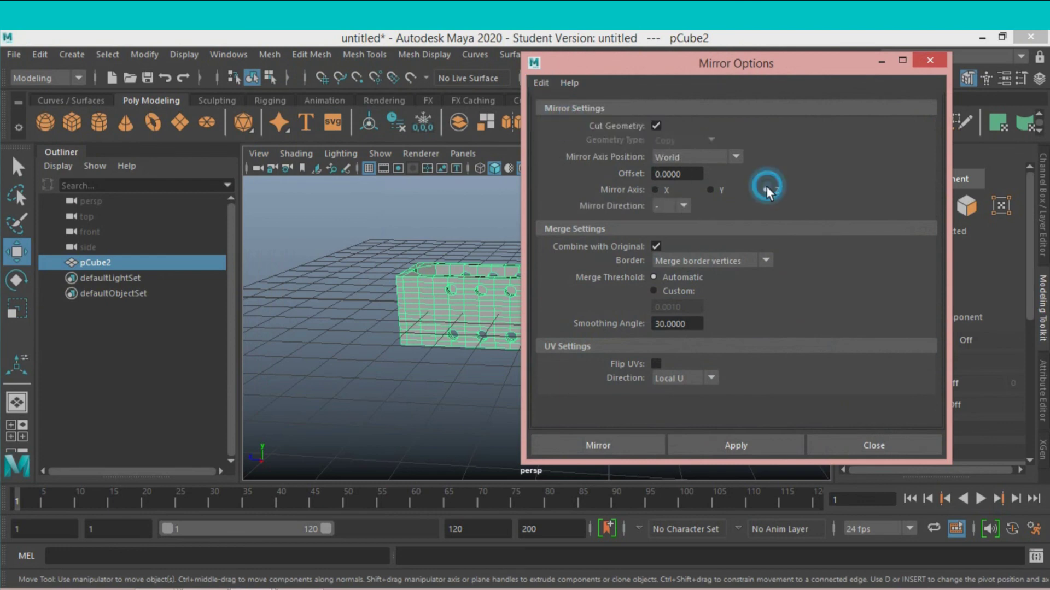
click(655, 126)
click(732, 157)
click(710, 185)
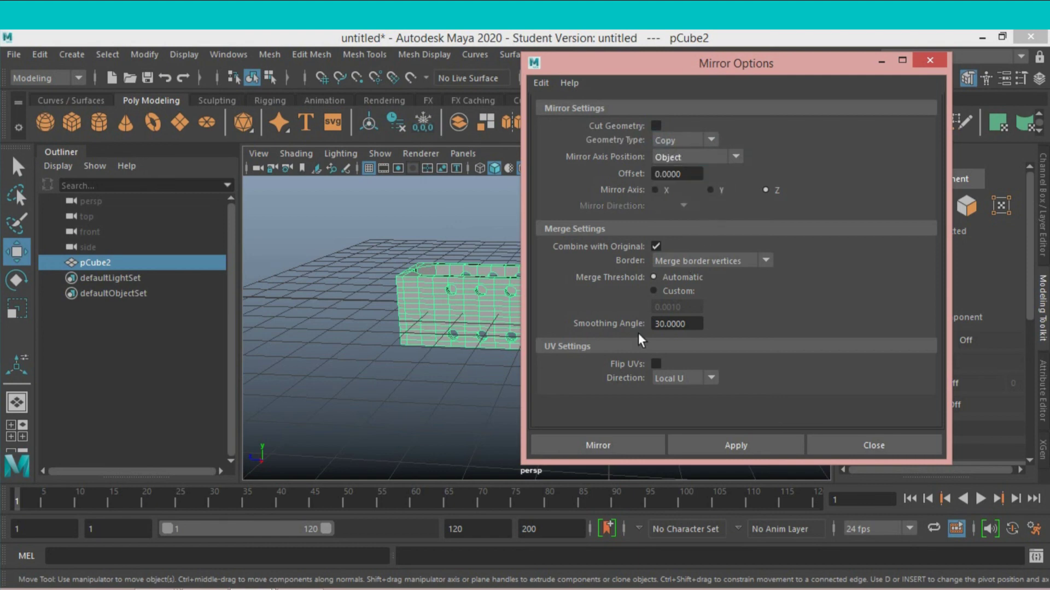
click(607, 445)
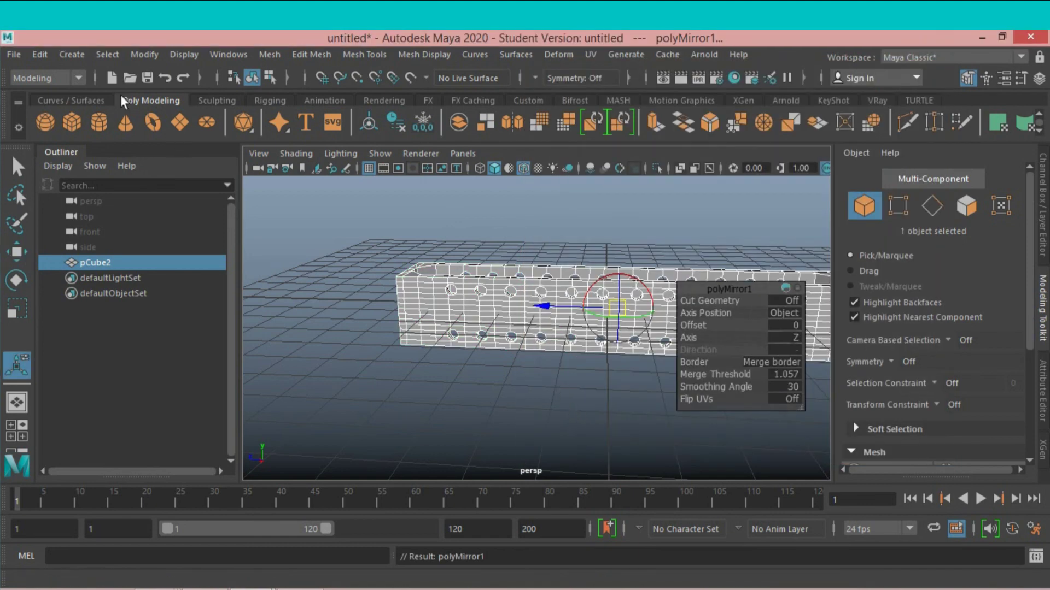
click(40, 55)
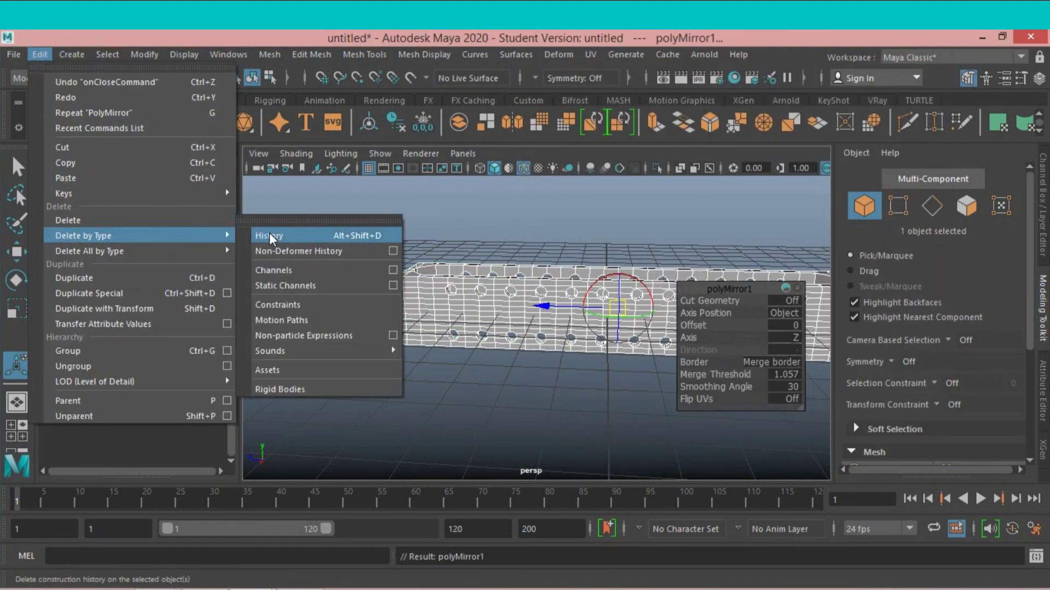